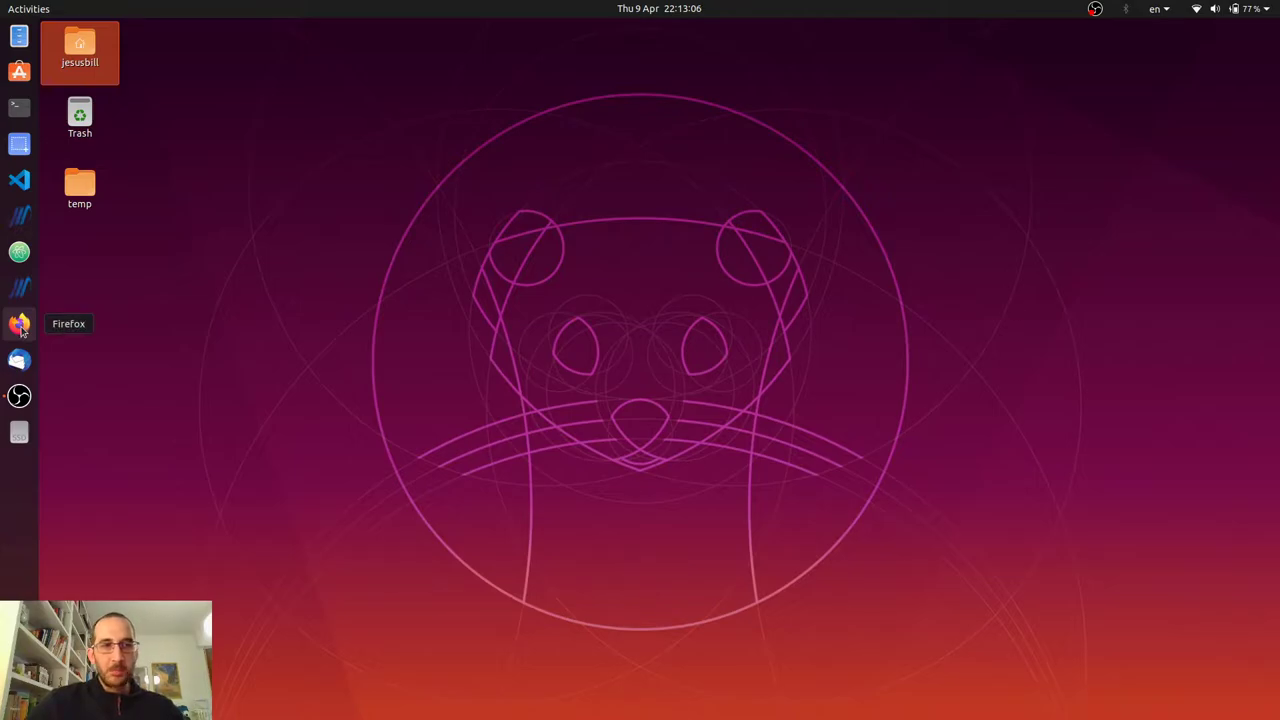
# - Open a private Firefox window and go to github.com
pyautogui.click(20, 326)
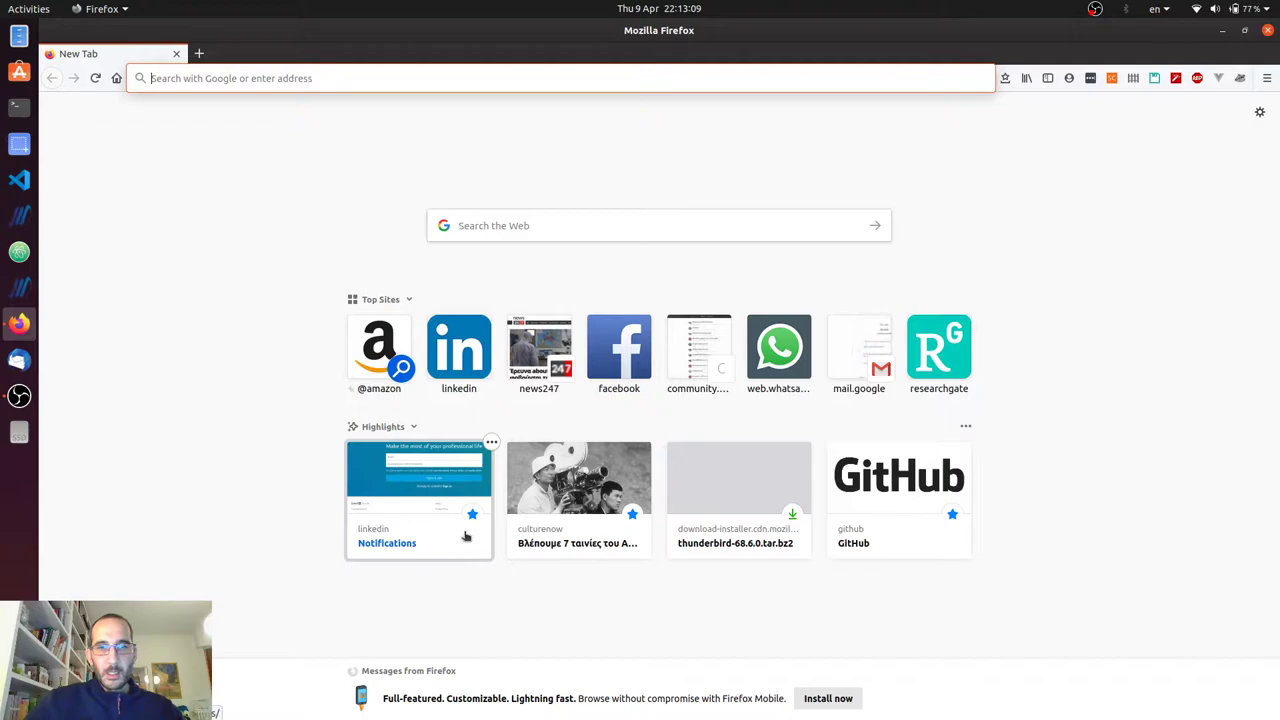
pyautogui.click(1267, 78)
pyautogui.click(1160, 170)
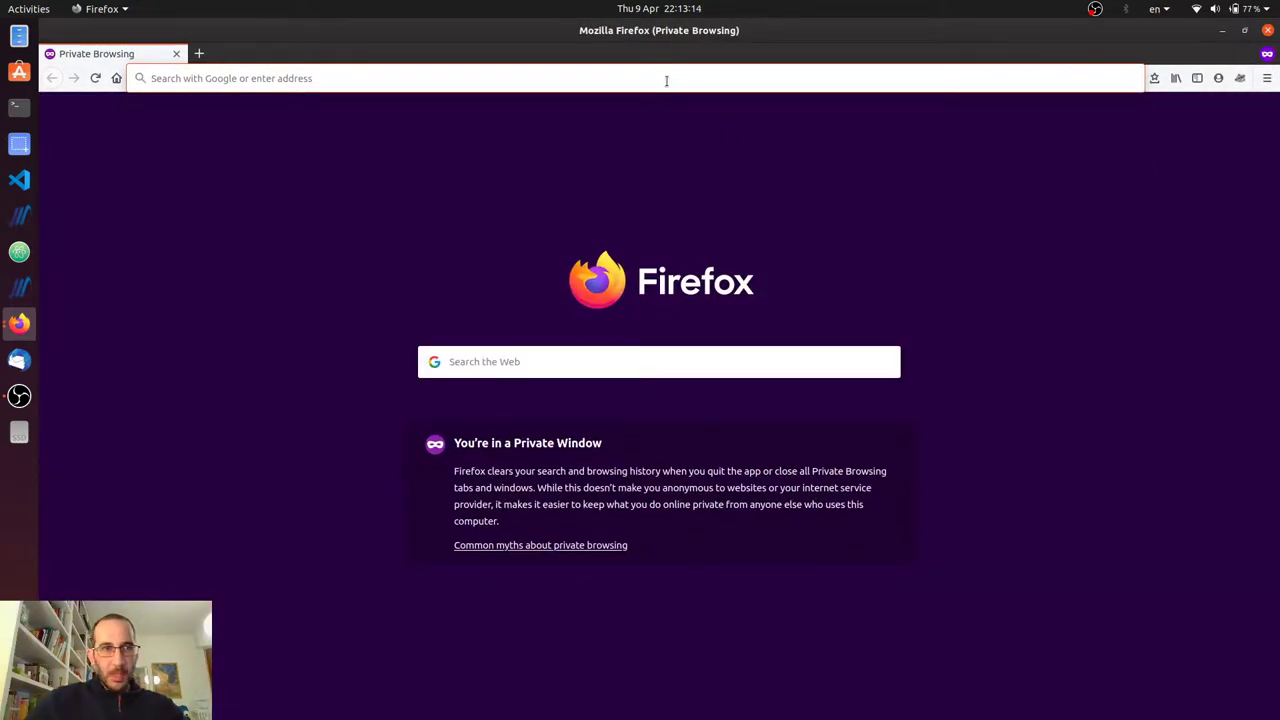
pyautogui.write('gith')
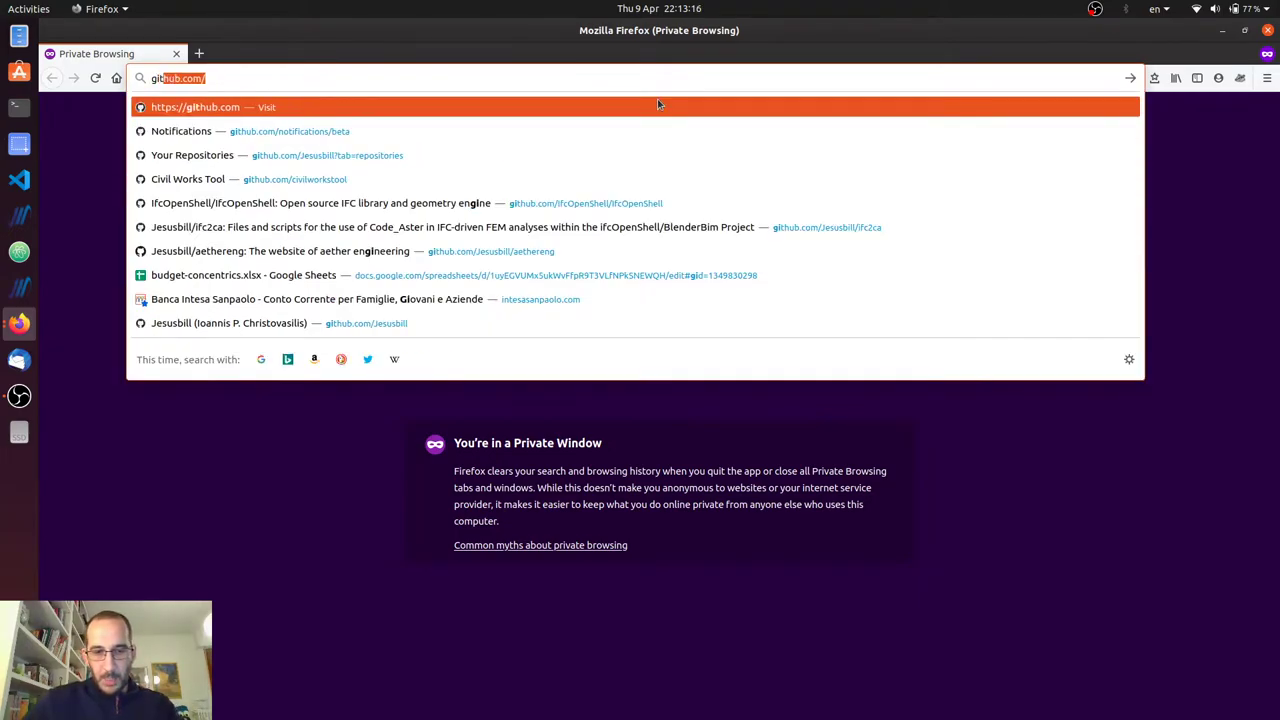
pyautogui.write('ub')
pyautogui.press('Return')
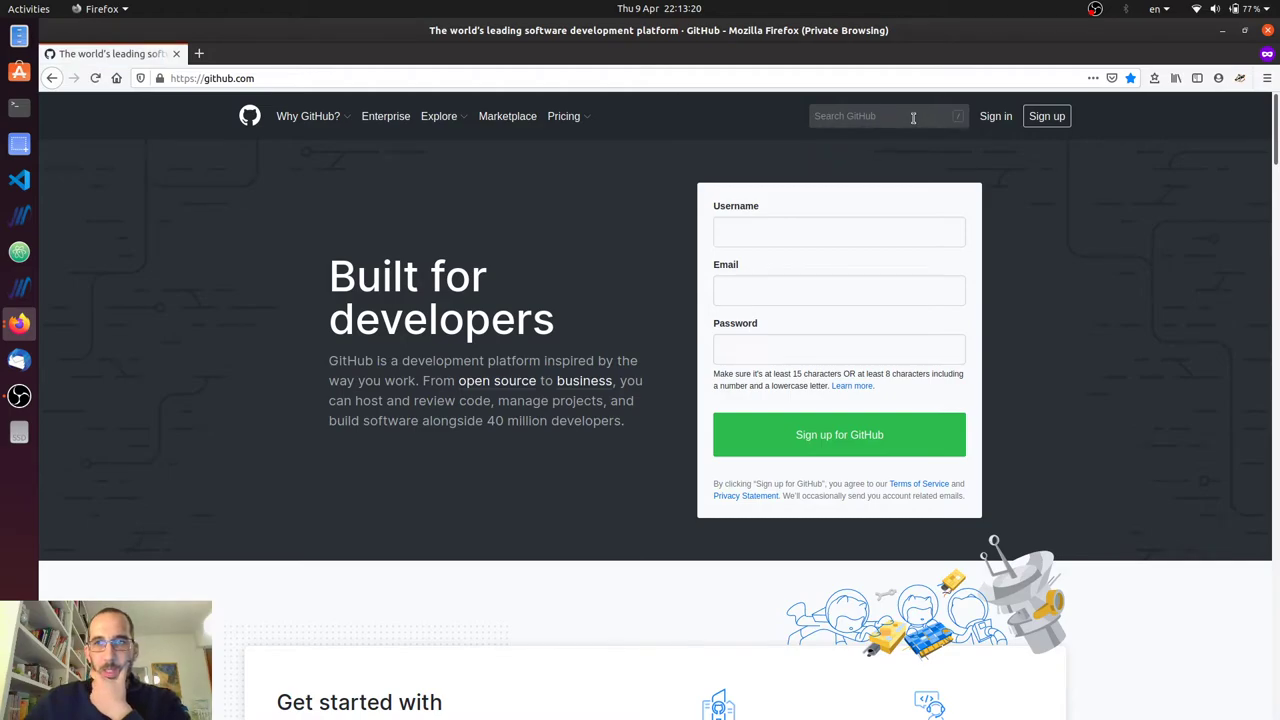
# - Search GitHub for ifc2ca and open the ifc2ca repository
pyautogui.click(913, 118)
pyautogui.write('i')
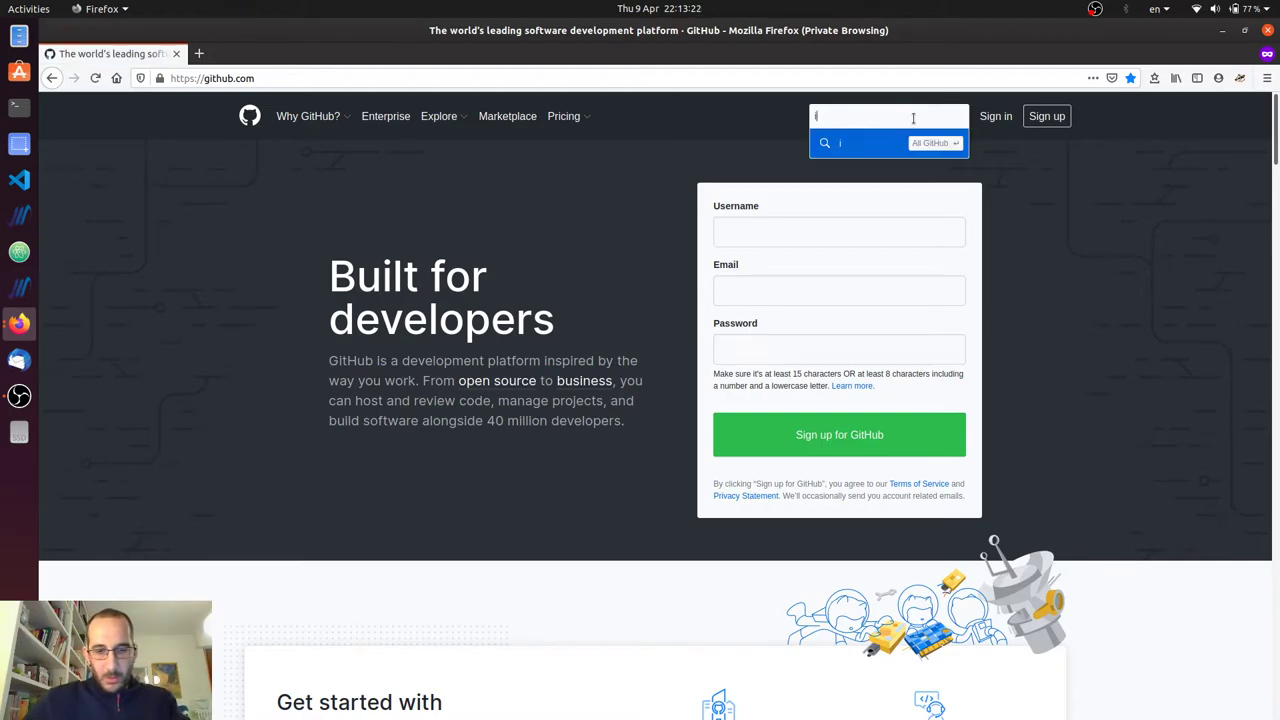
pyautogui.write('fc2ca')
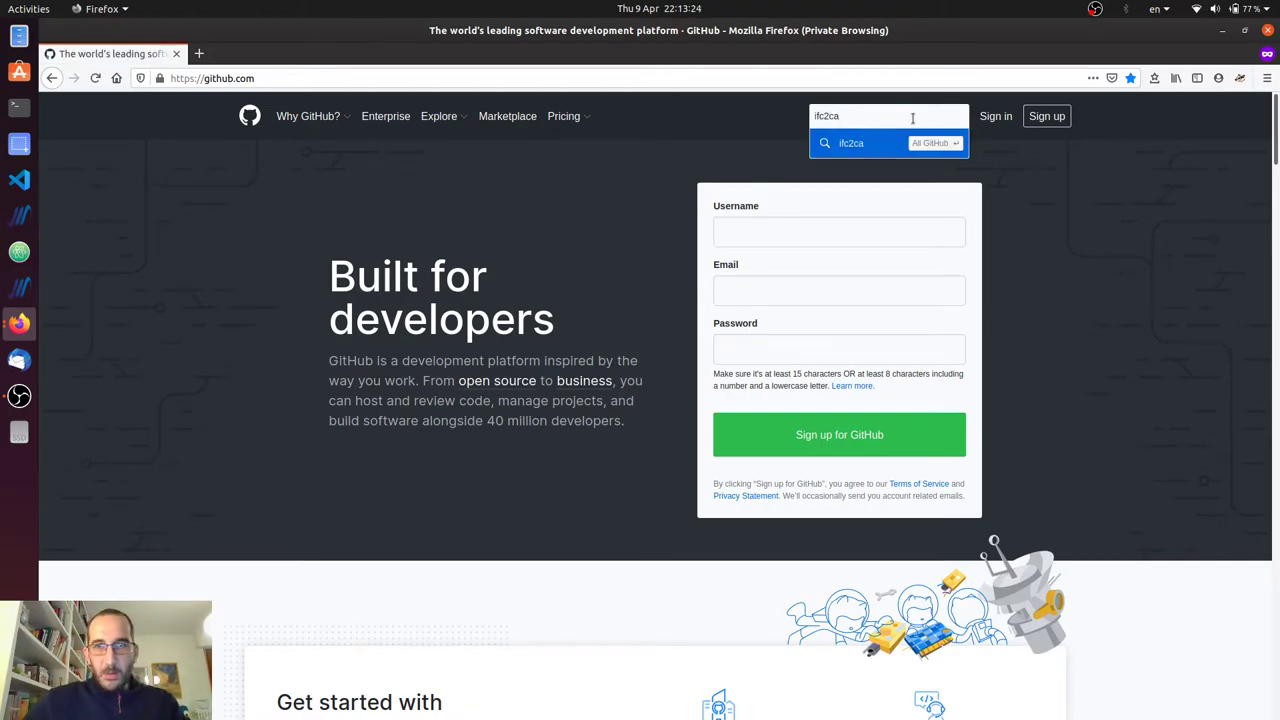
pyautogui.press('Return')
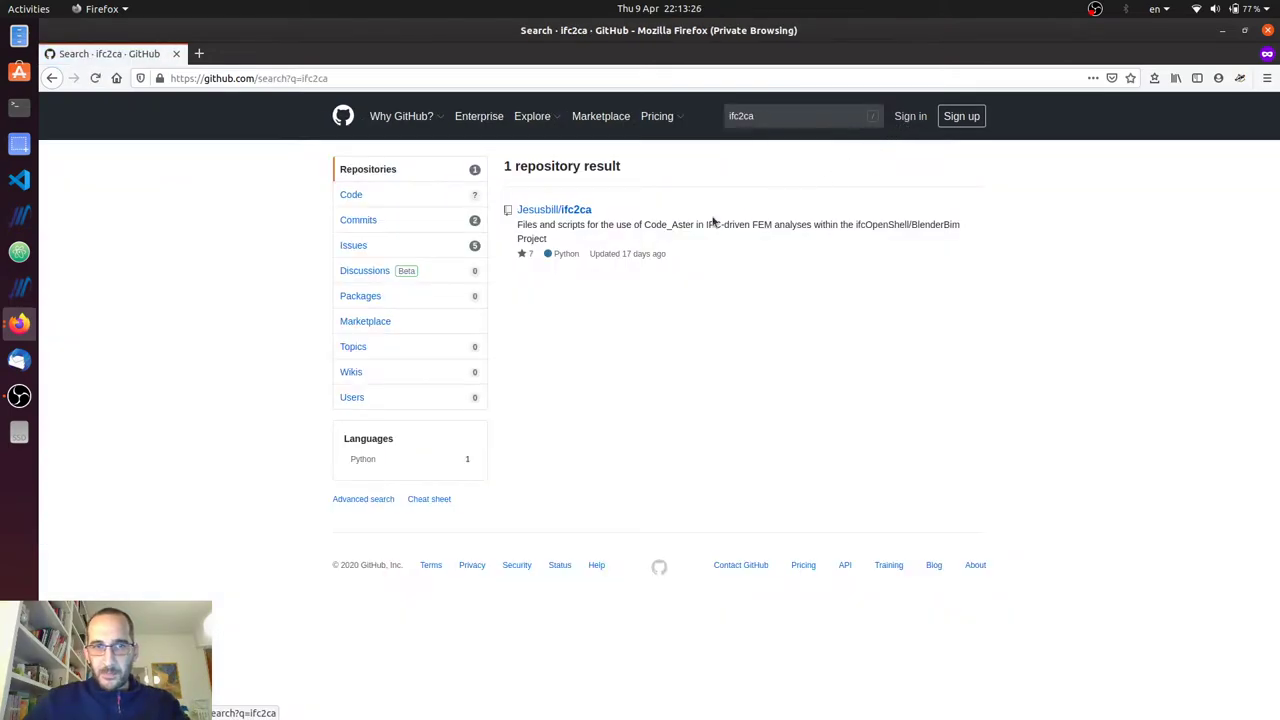
pyautogui.click(549, 211)
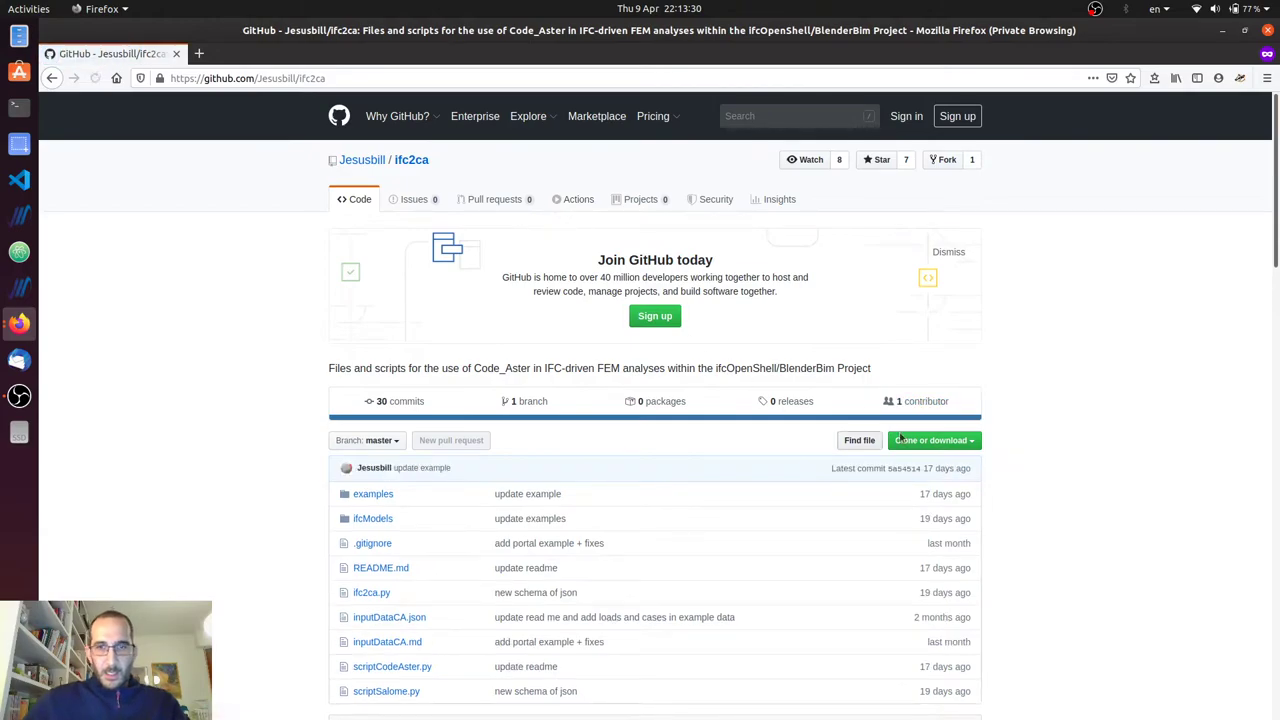
# - Download the ifc2ca repository as a ZIP, save ifc2ca-master.zip to the Desktop, and clear the browser windows away
pyautogui.click(954, 442)
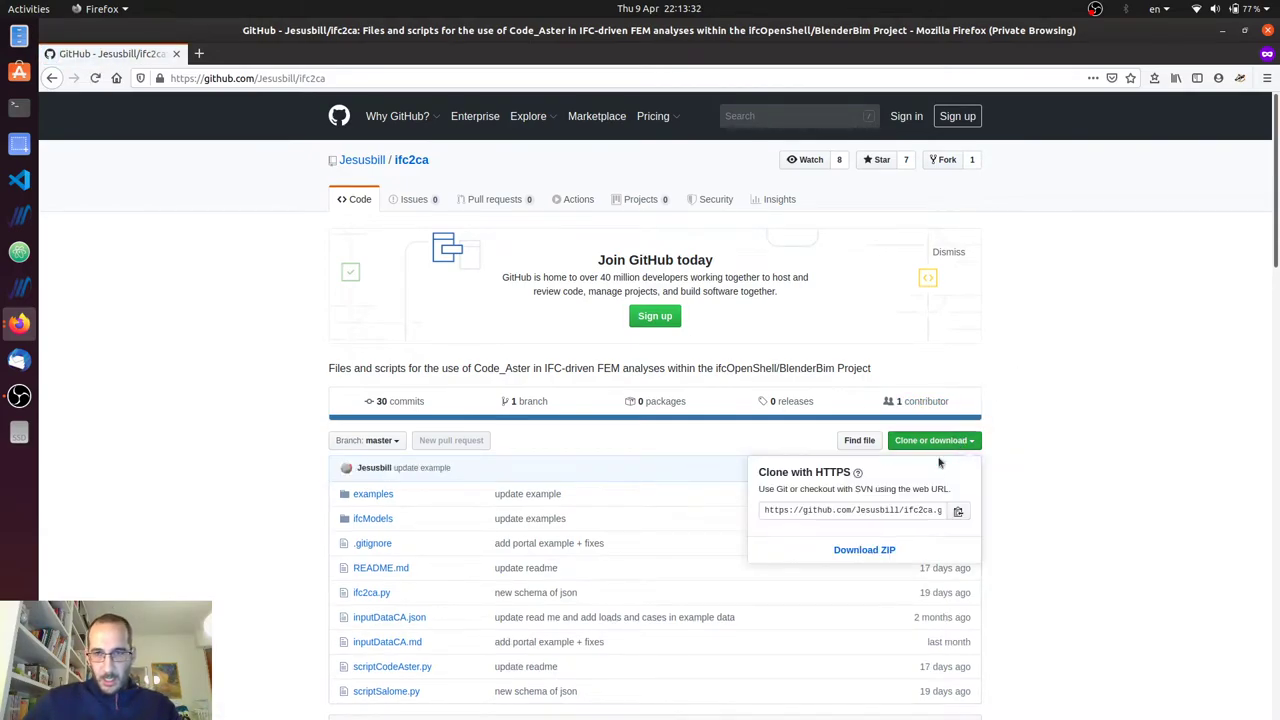
pyautogui.click(863, 552)
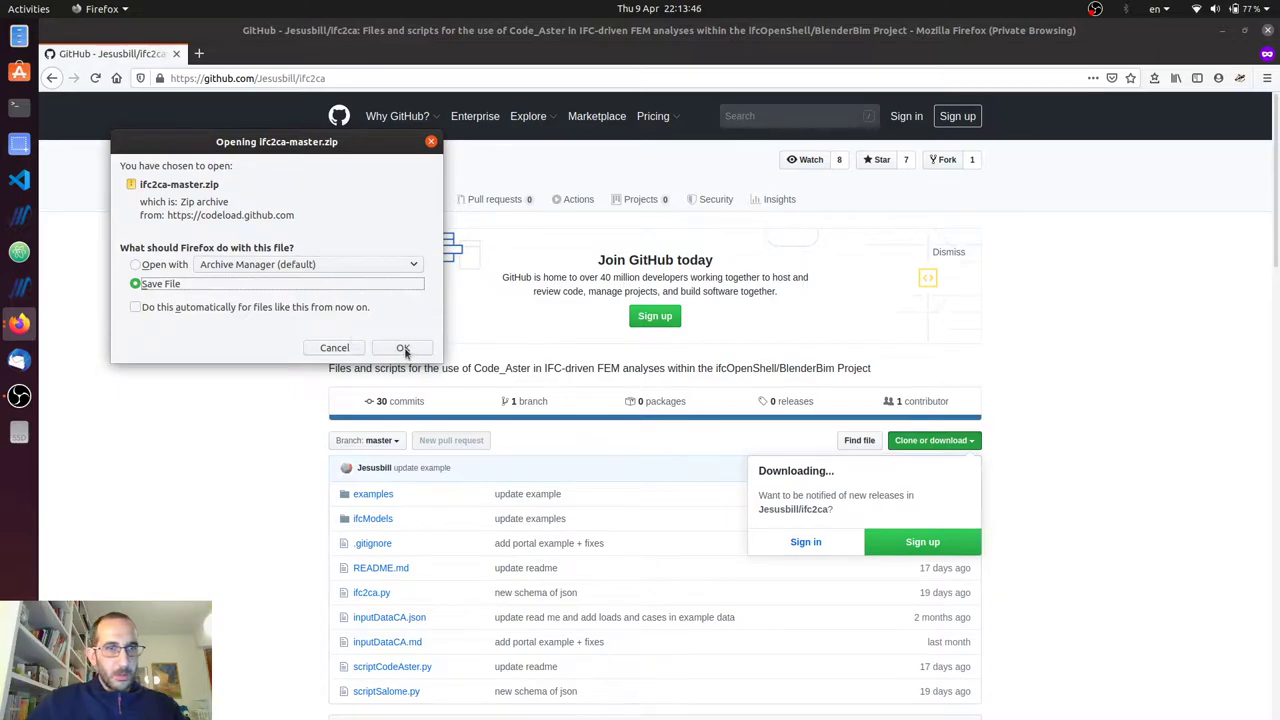
pyautogui.click(403, 348)
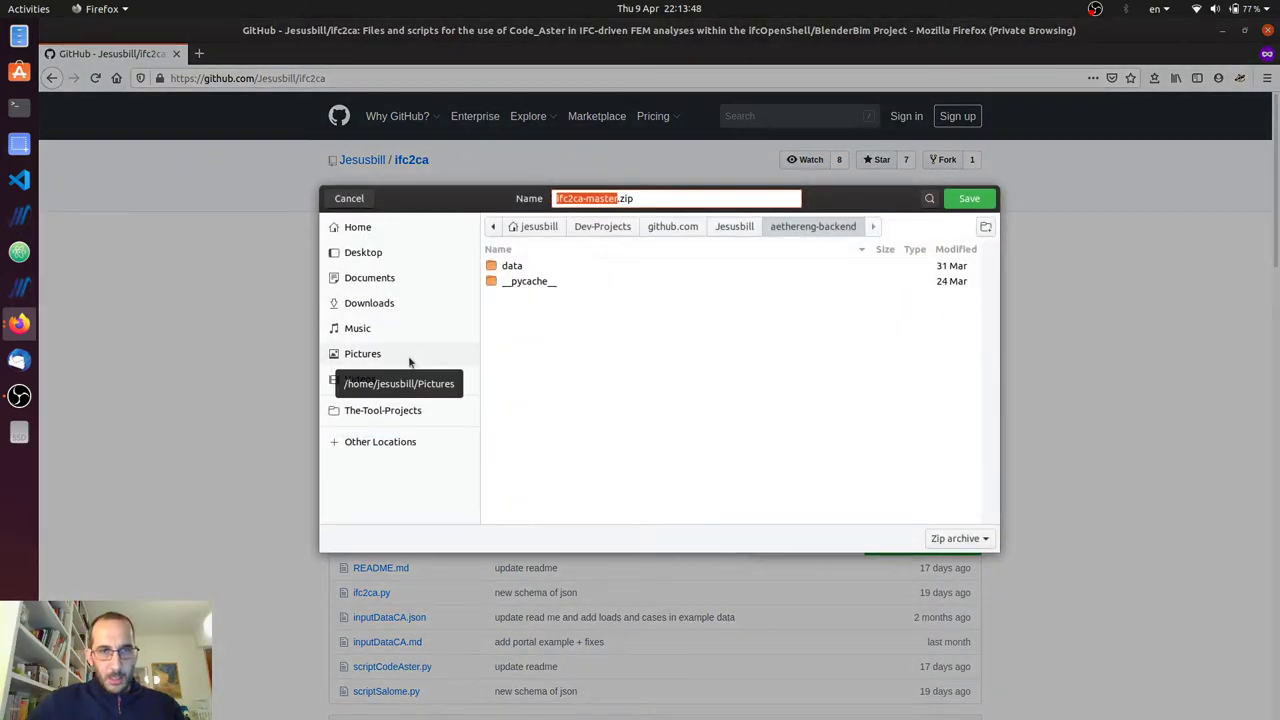
pyautogui.click(366, 253)
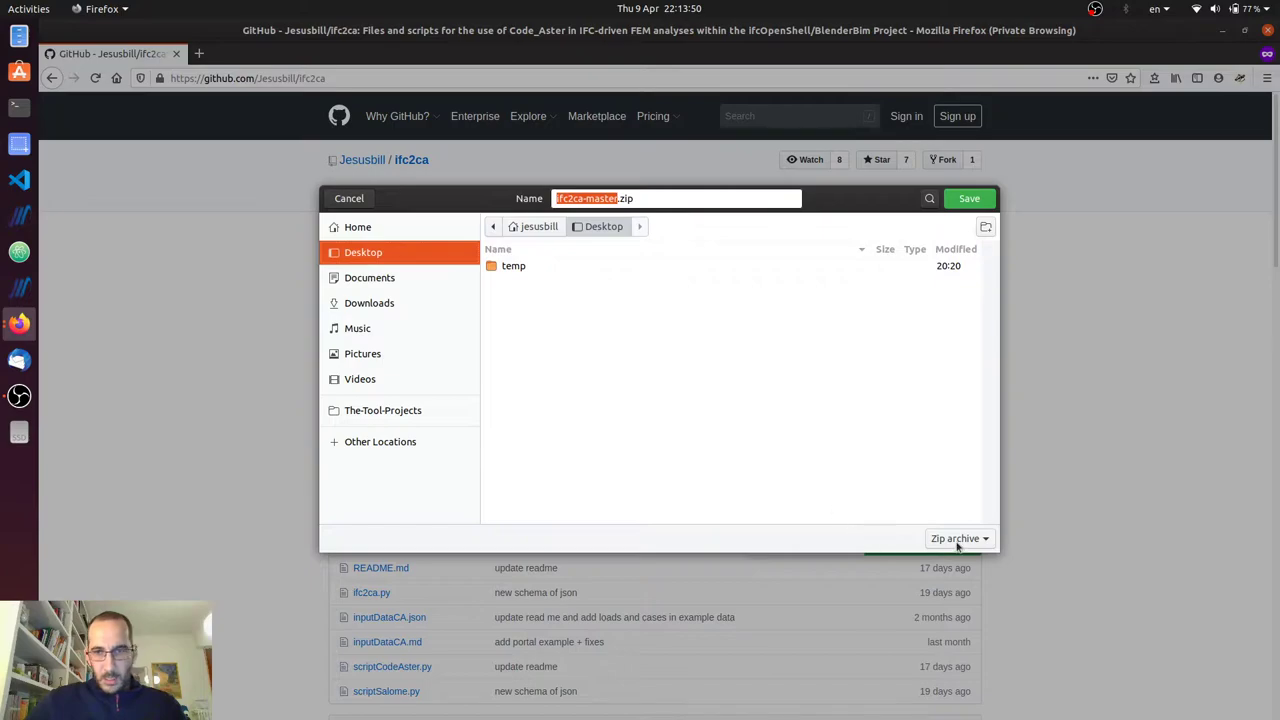
pyautogui.click(969, 198)
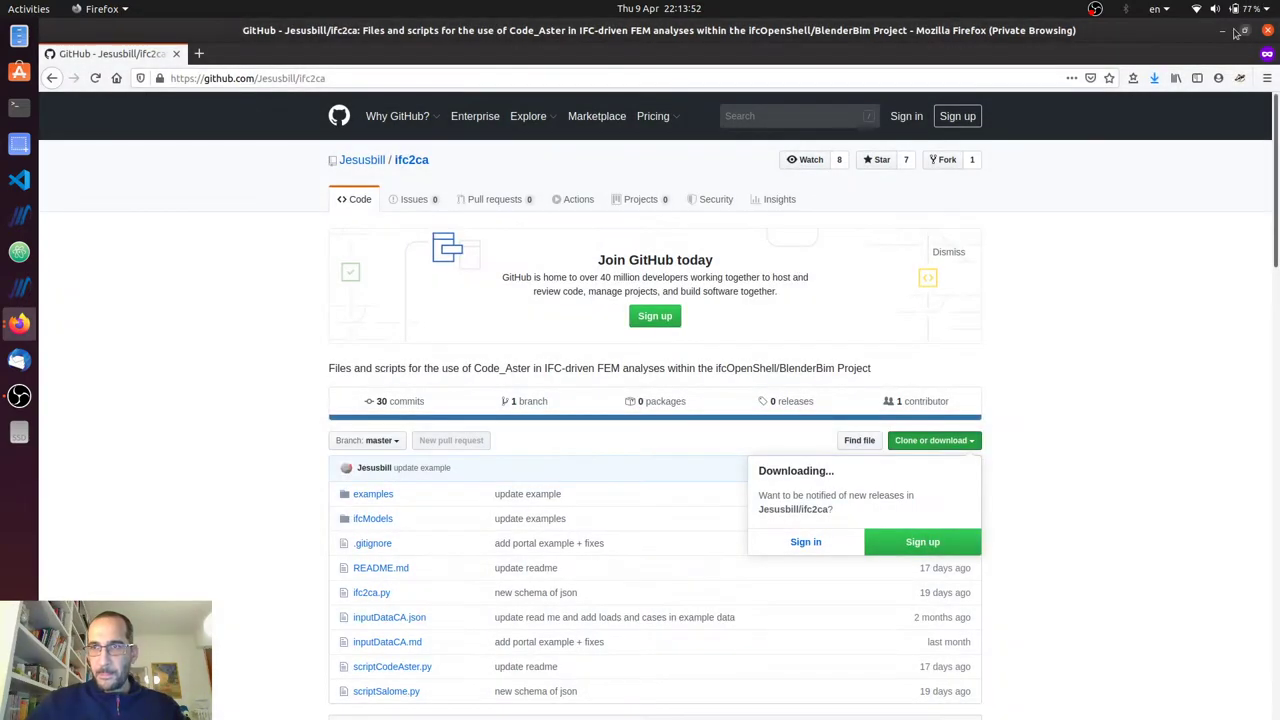
pyautogui.click(1222, 31)
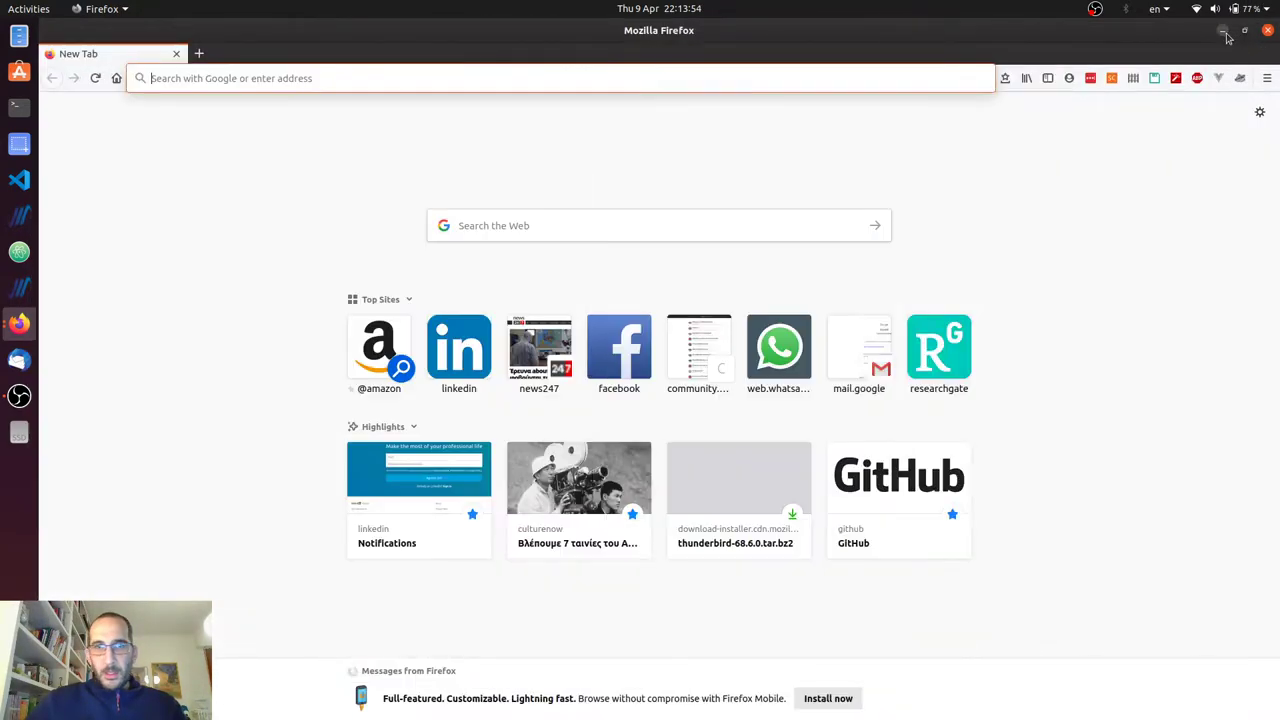
pyautogui.click(1267, 30)
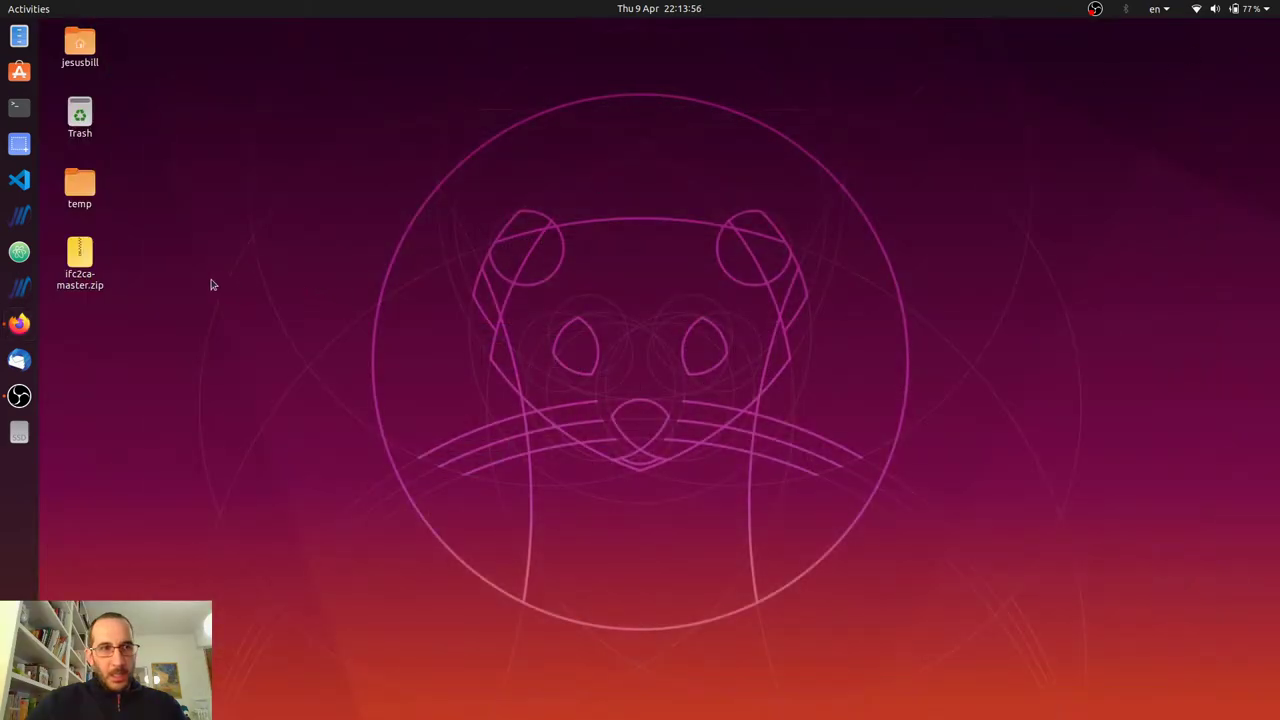
# - Extract all files of ifc2ca-master.zip to the Desktop, keeping the directory structure, and close the archive
pyautogui.doubleClick(80, 262)
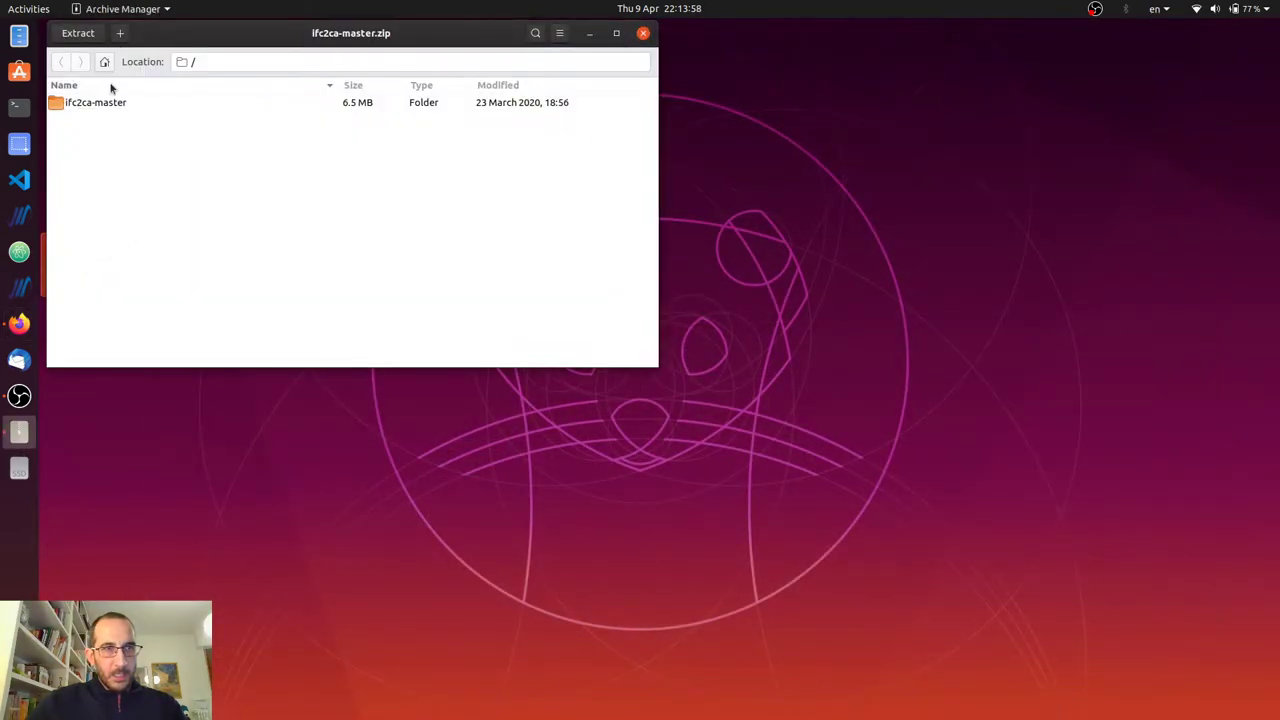
pyautogui.click(86, 35)
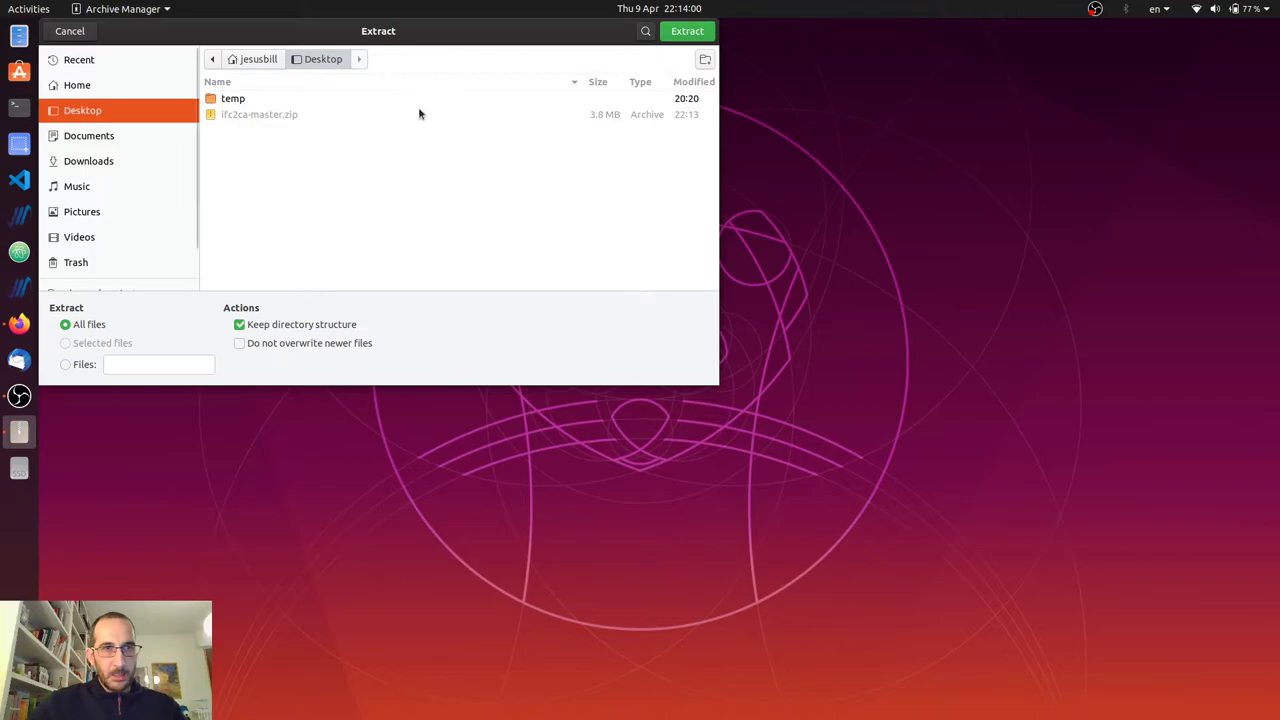
pyautogui.click(687, 31)
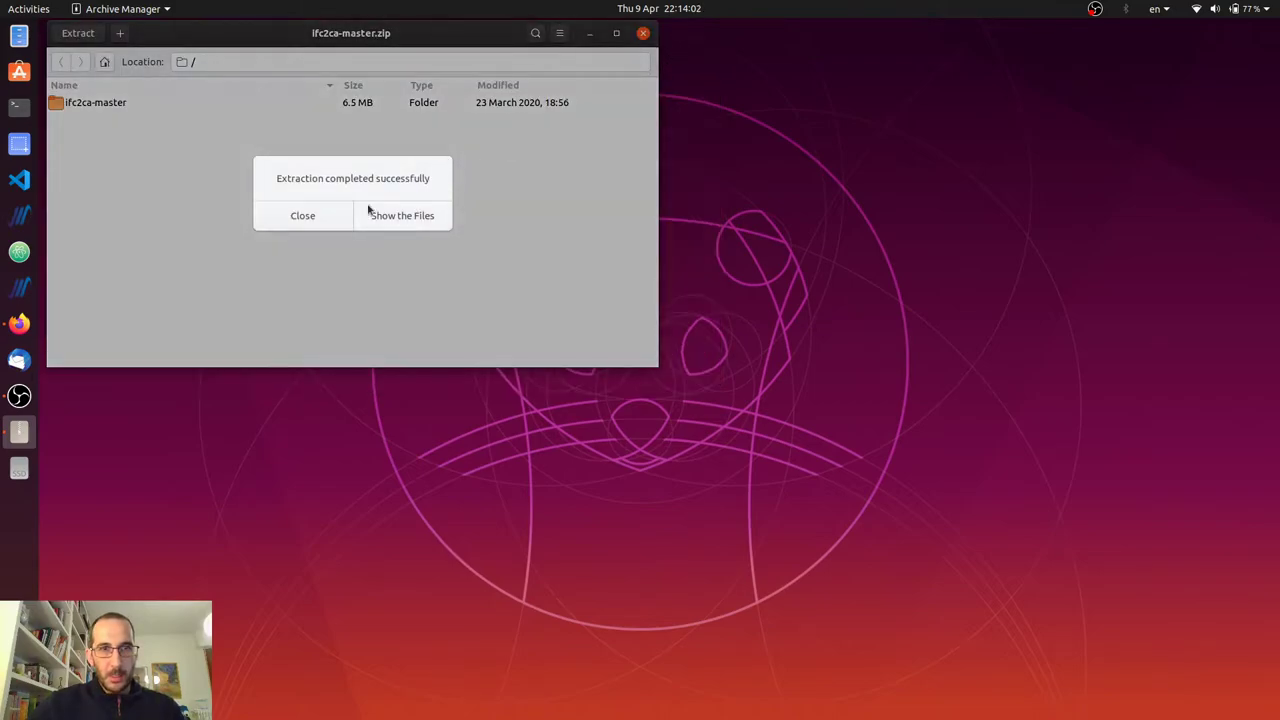
pyautogui.click(320, 216)
pyautogui.click(643, 33)
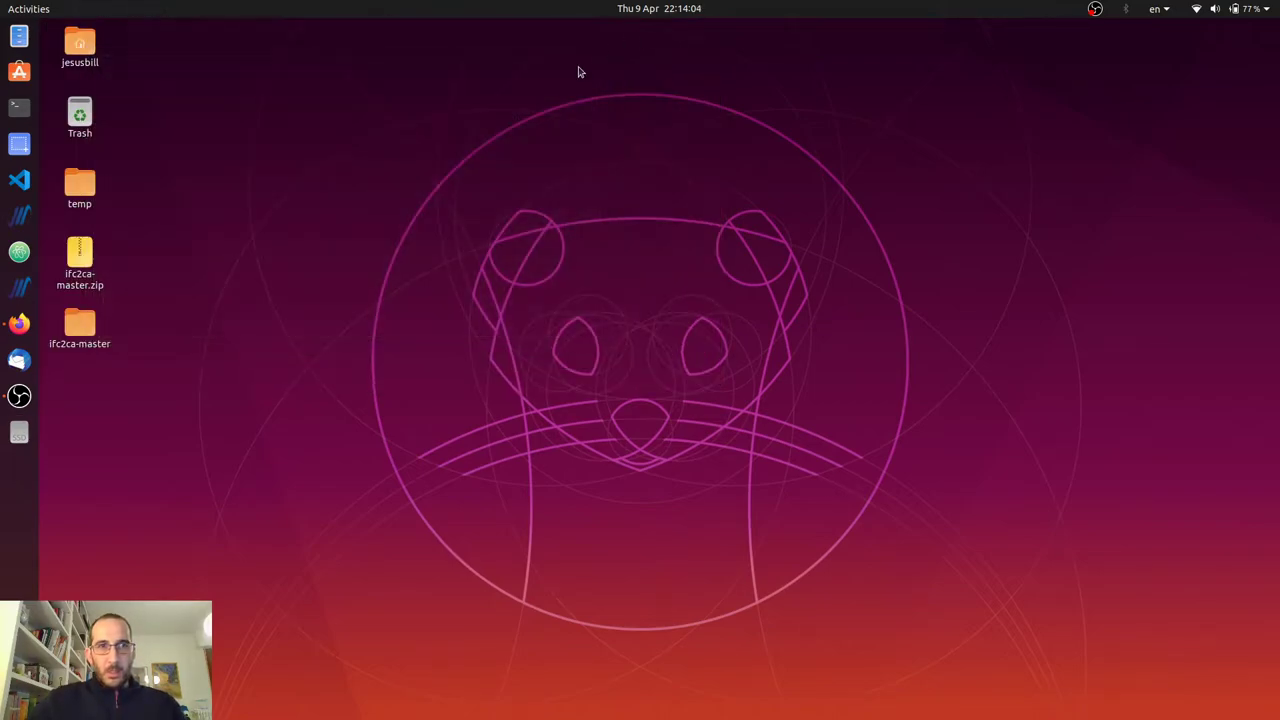
# - Open the extracted ifc2ca-master folder, look through ifcModels, and go to the portal_01 folder inside examples
pyautogui.moveTo(80, 322); pyautogui.dragTo(578, 191)
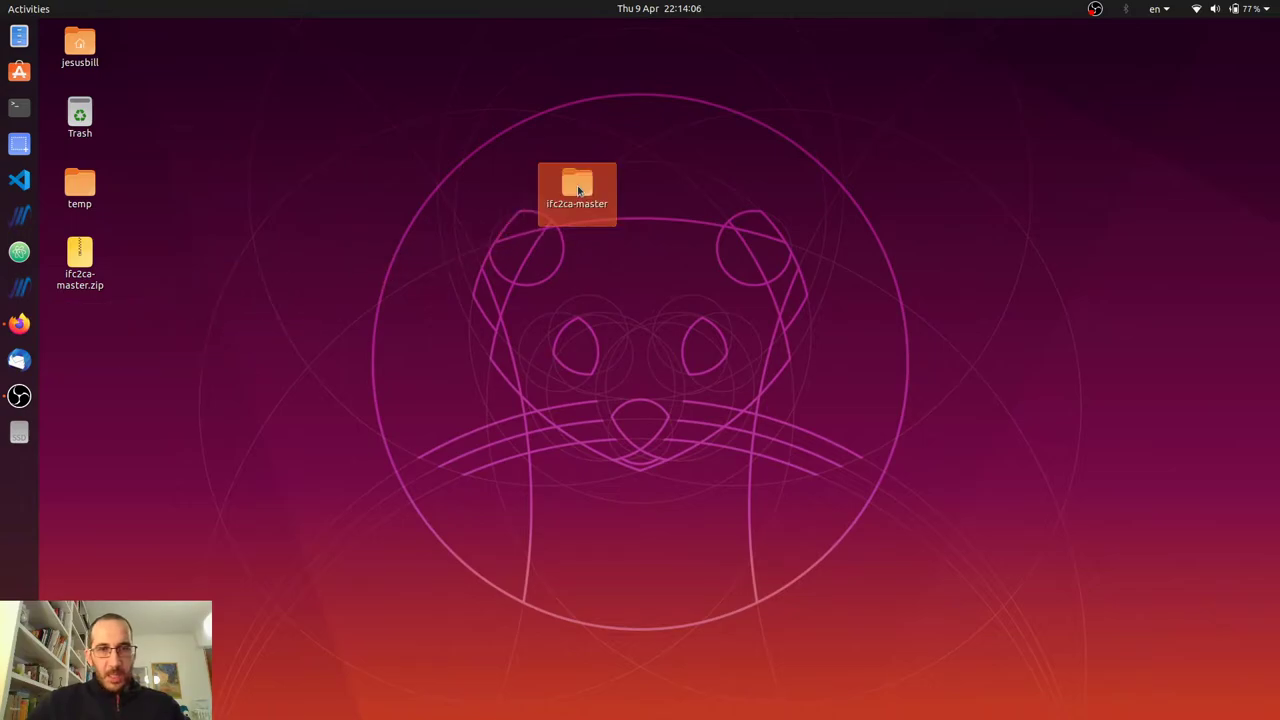
pyautogui.doubleClick(578, 190)
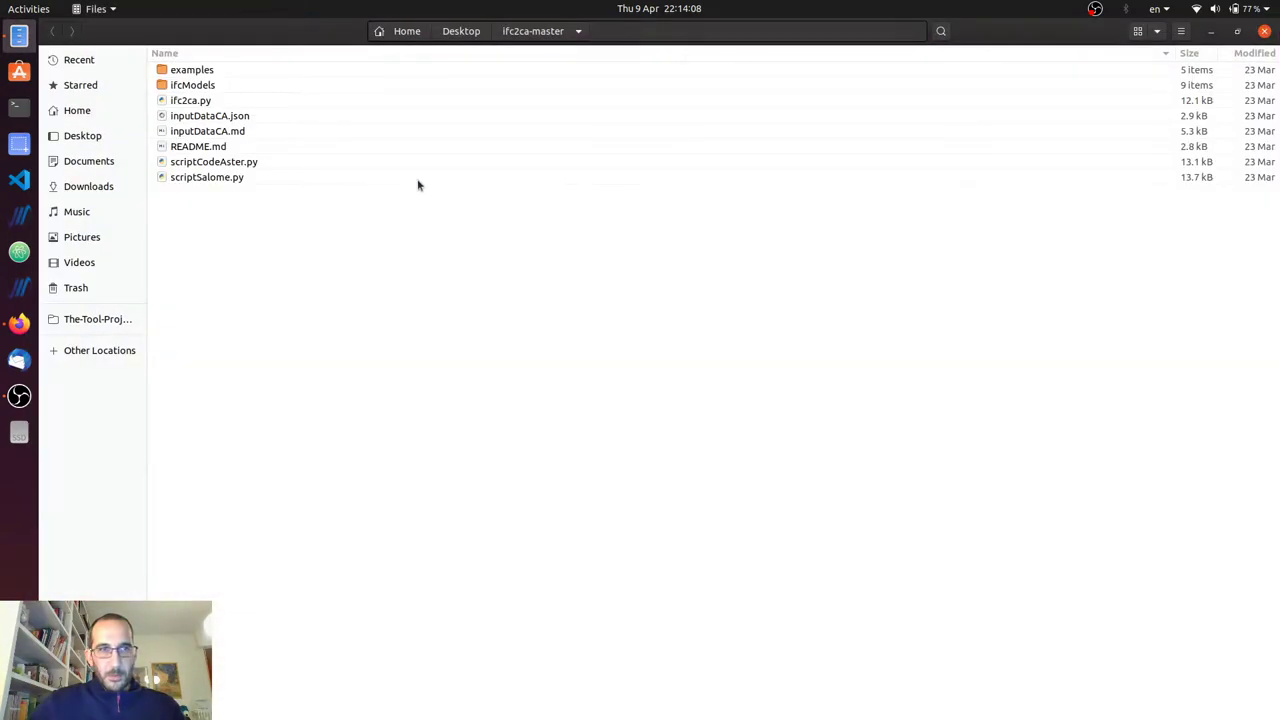
pyautogui.doubleClick(196, 88)
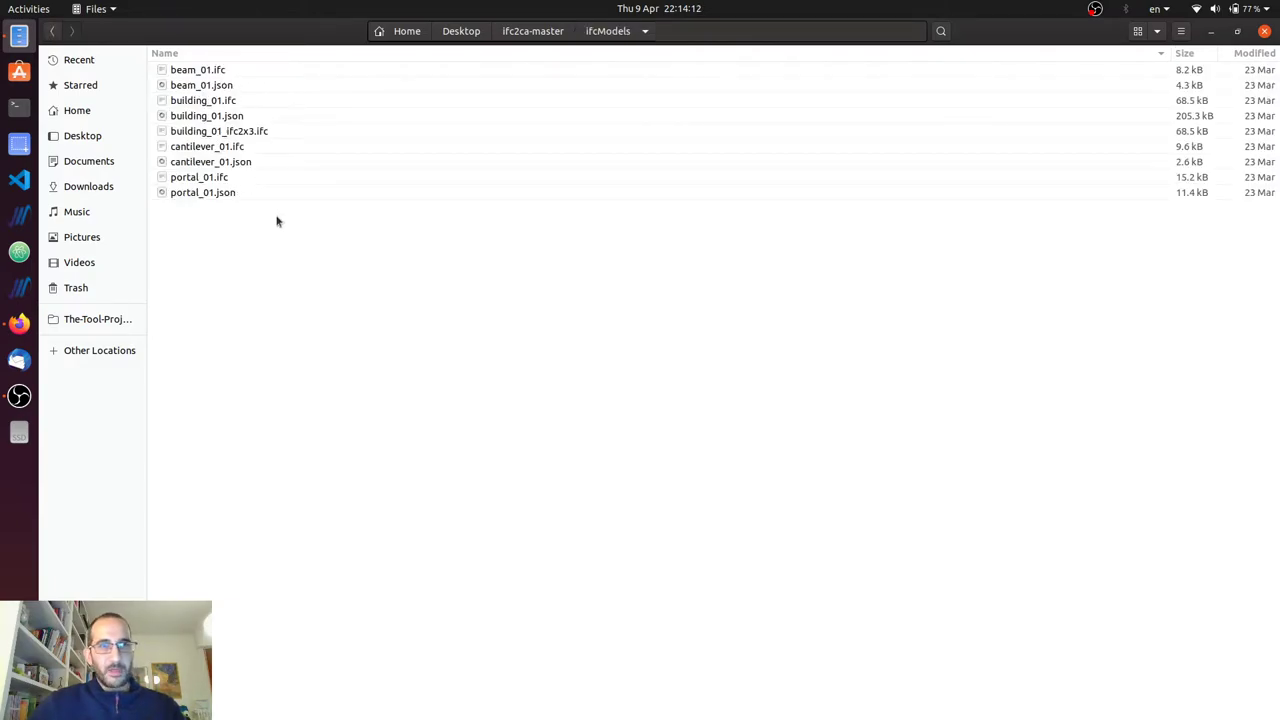
pyautogui.hotkey('alt', 'Up')
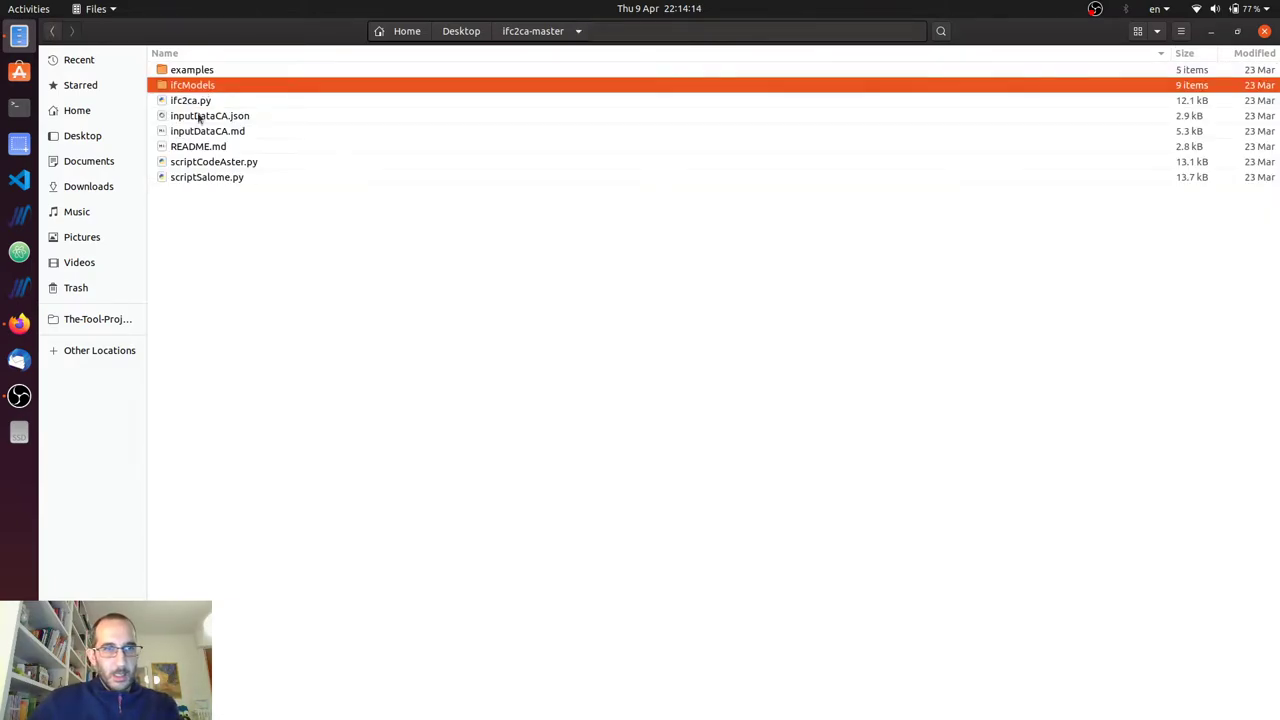
pyautogui.doubleClick(200, 70)
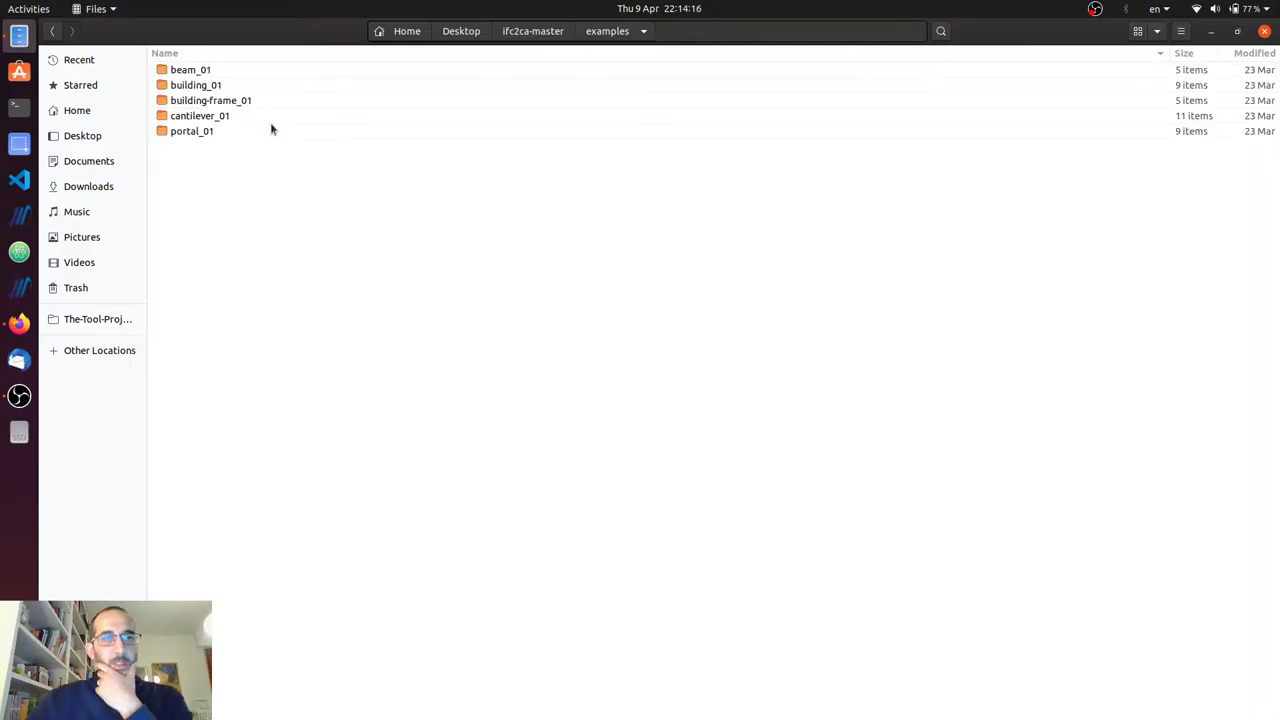
pyautogui.doubleClick(197, 133)
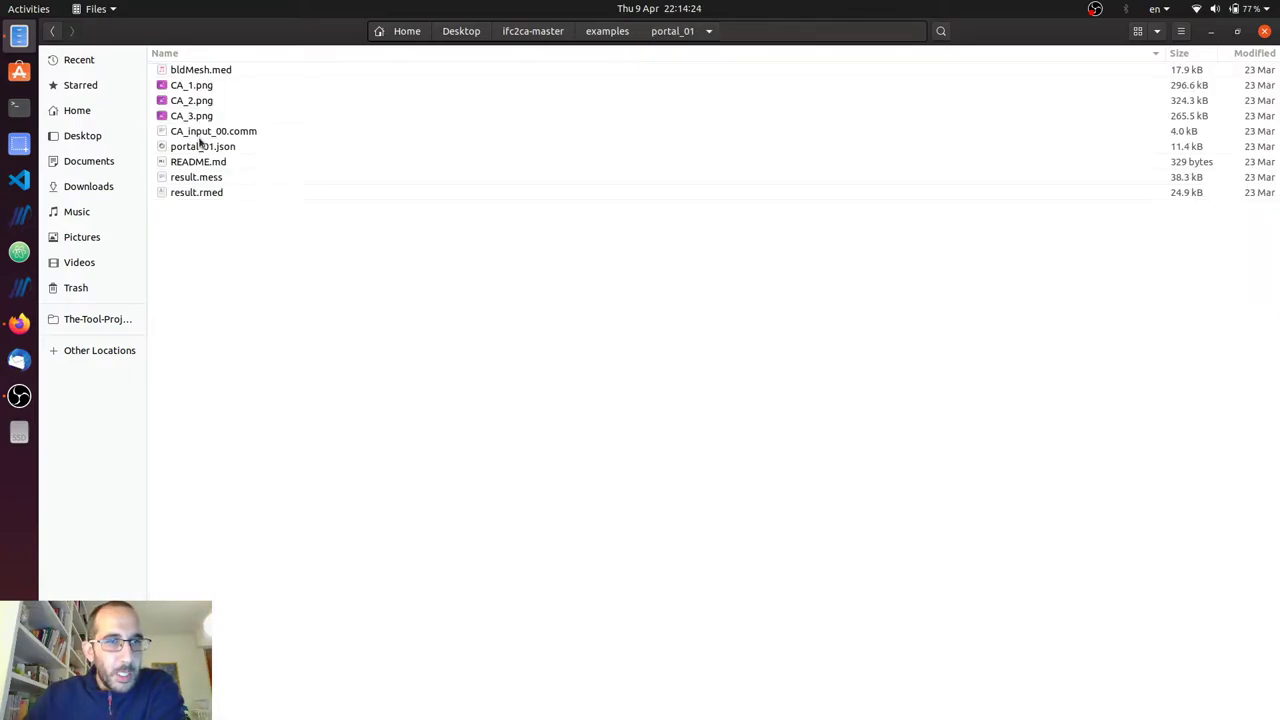
# - Examine the portal_01 example's bldMesh.med and CA_input_00.comm entries, and view the images CA_1.png through CA_3.png
pyautogui.click(215, 74)
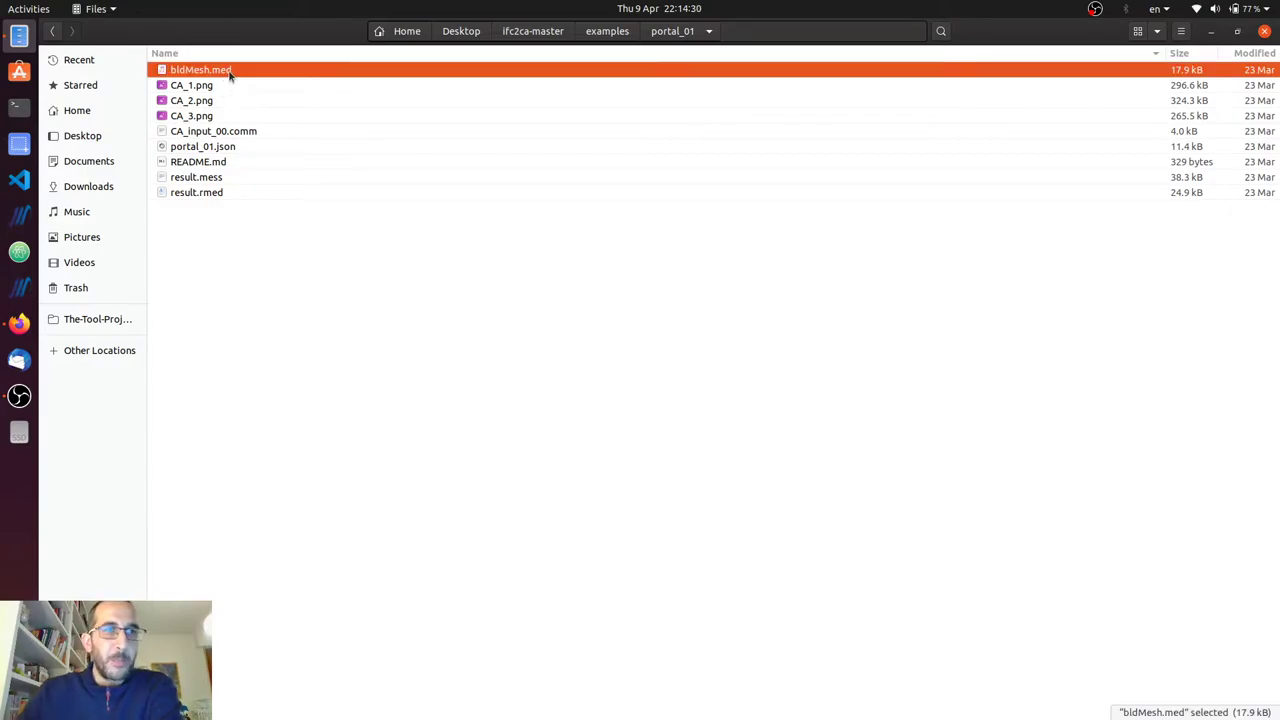
pyautogui.click(231, 135)
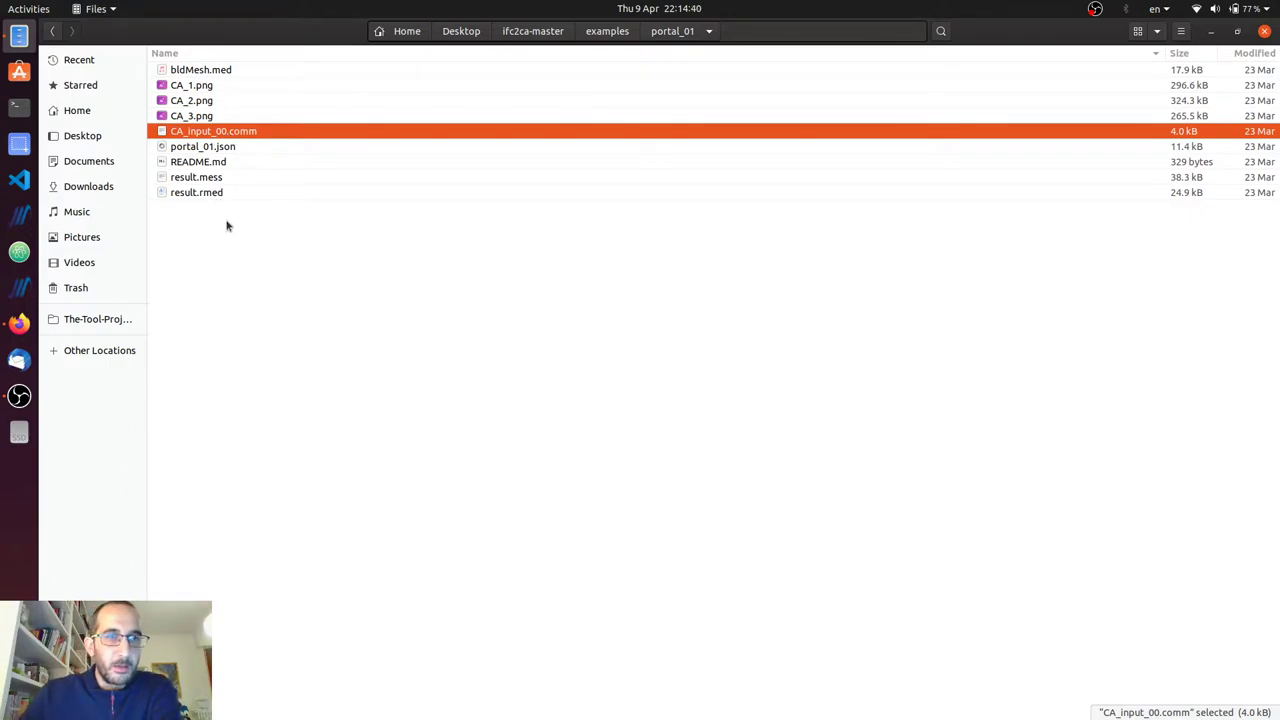
pyautogui.doubleClick(193, 85)
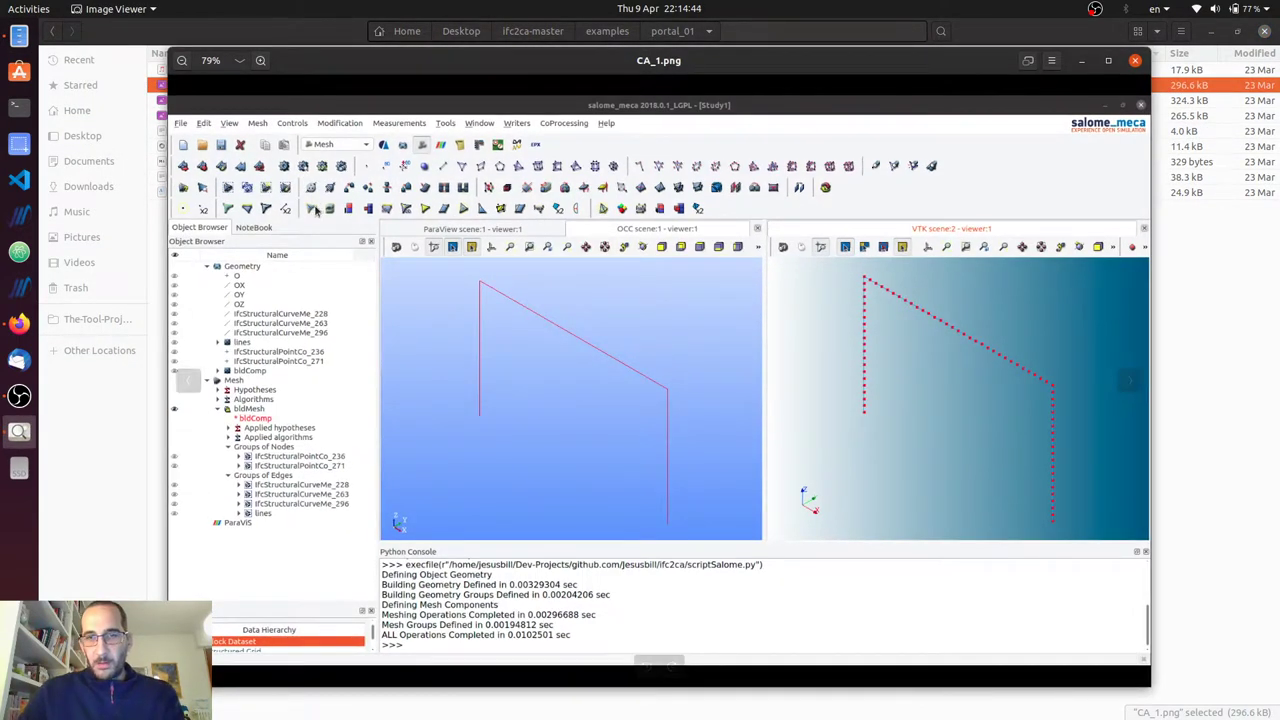
pyautogui.press('Right')
pyautogui.press('Right')
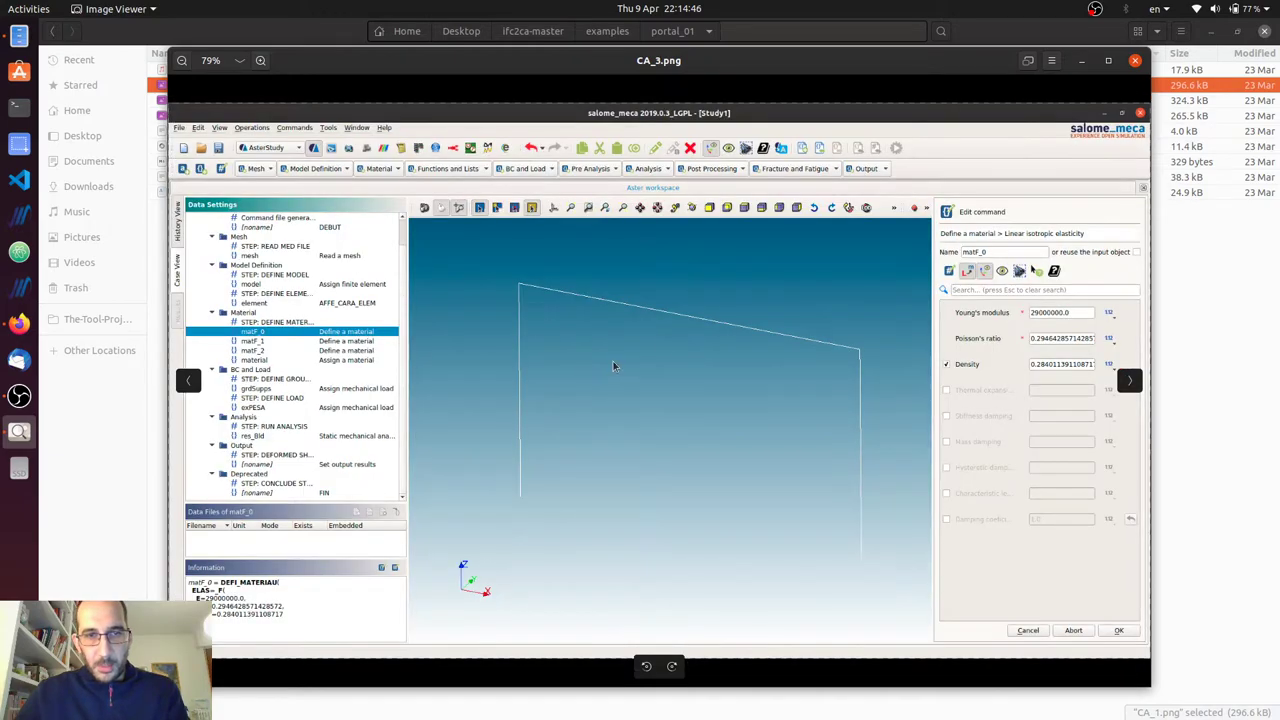
pyautogui.click(1135, 62)
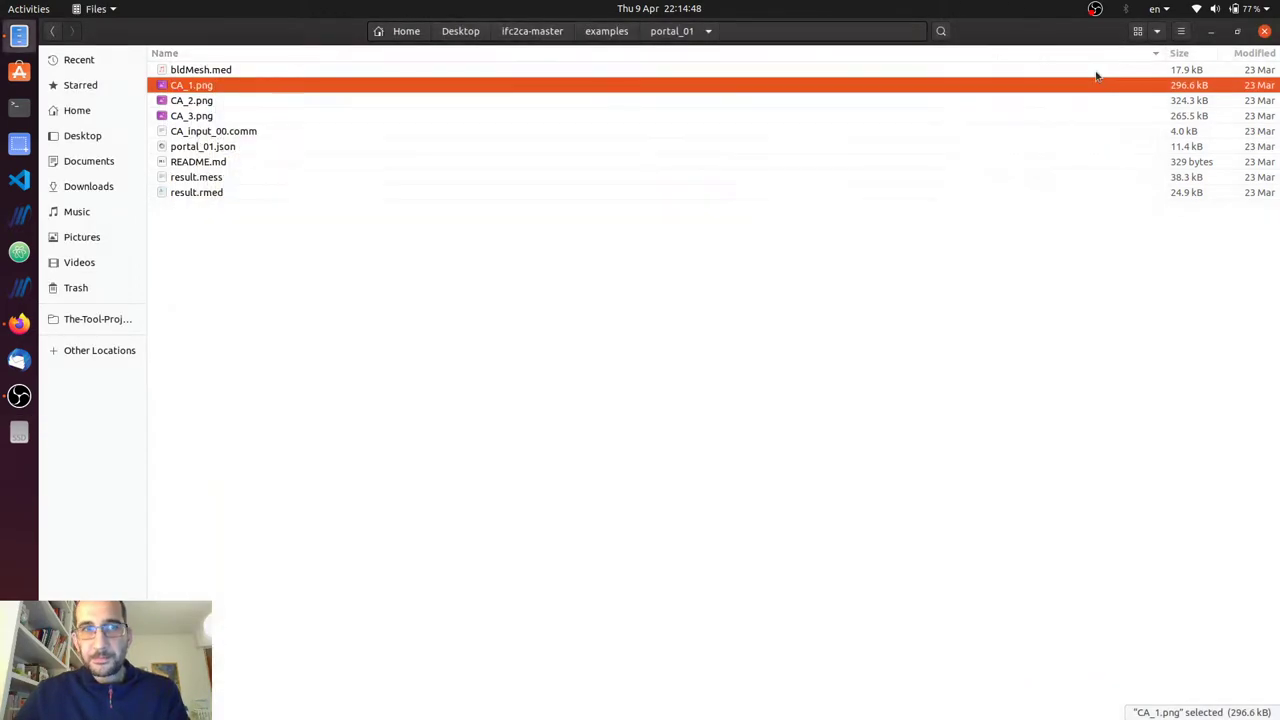
# - Switch to Salome-Meca and activate the AsterStudy module with the stable code_aster version
pyautogui.click(1212, 33)
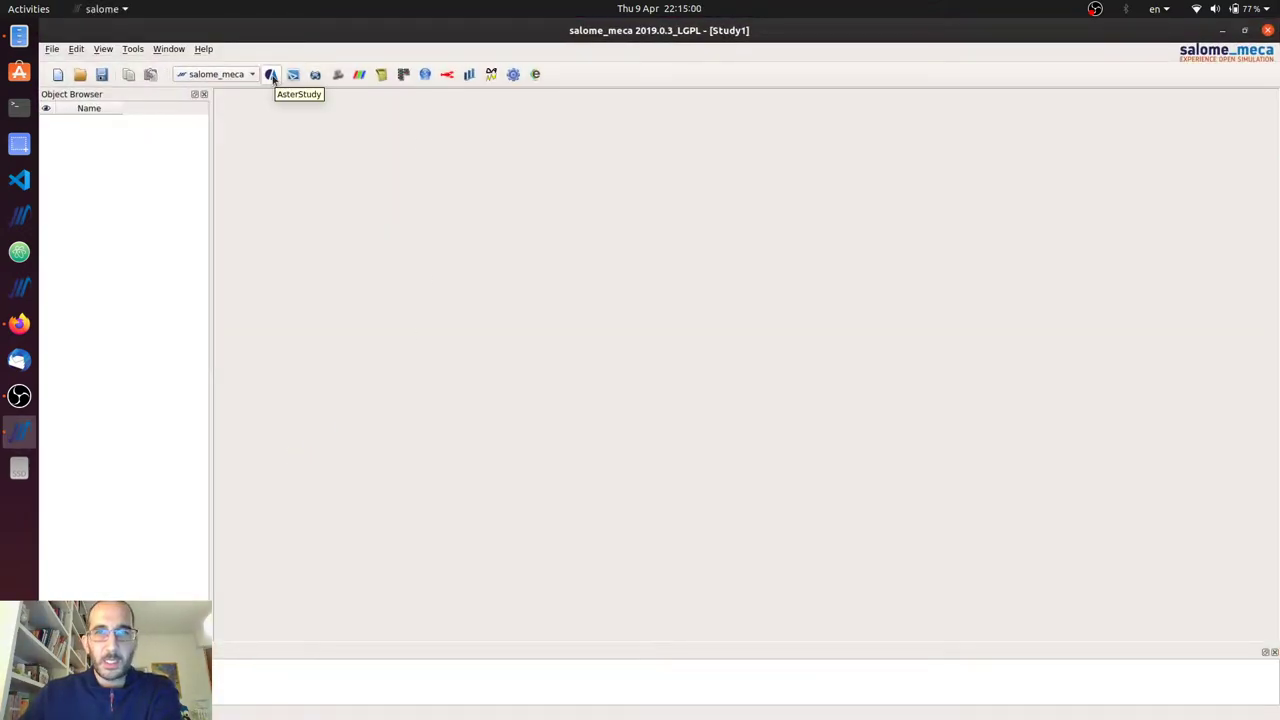
pyautogui.click(271, 76)
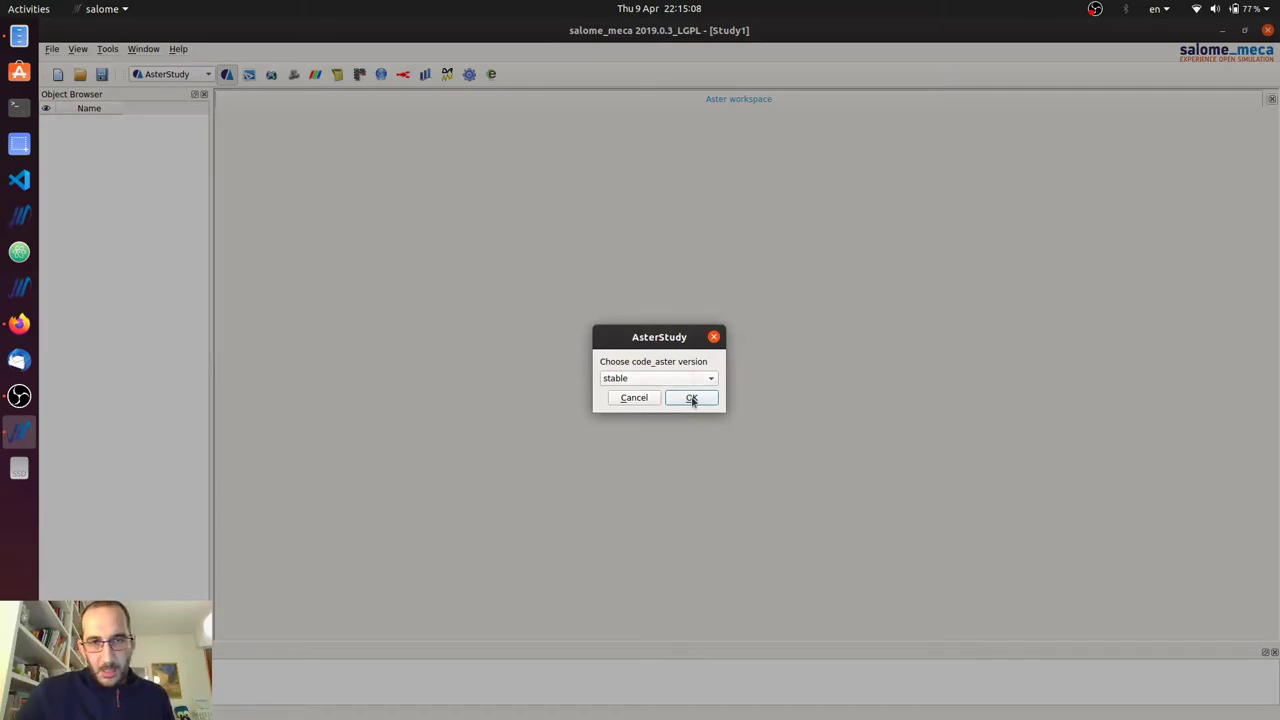
pyautogui.click(691, 398)
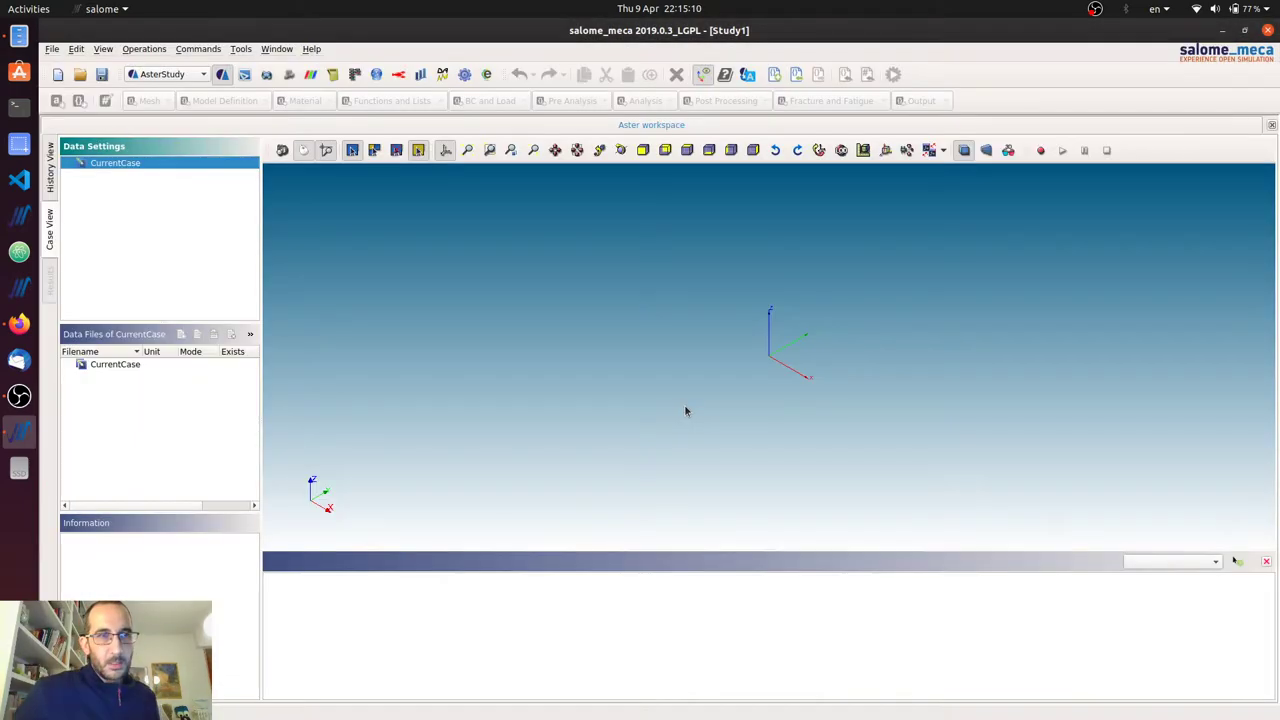
# - Import the command file CA_input_00.comm from the portal_01 example folder as a stage and dismiss the undefined-files warning
pyautogui.click(796, 76)
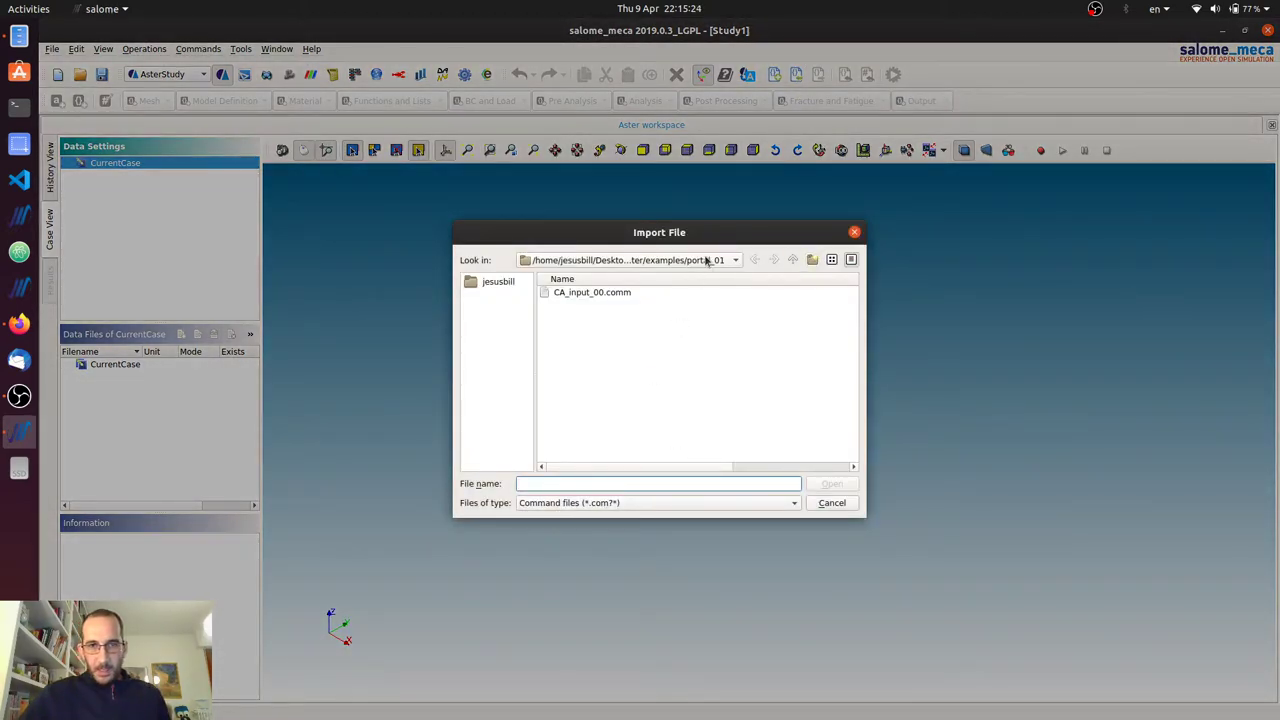
pyautogui.click(793, 260)
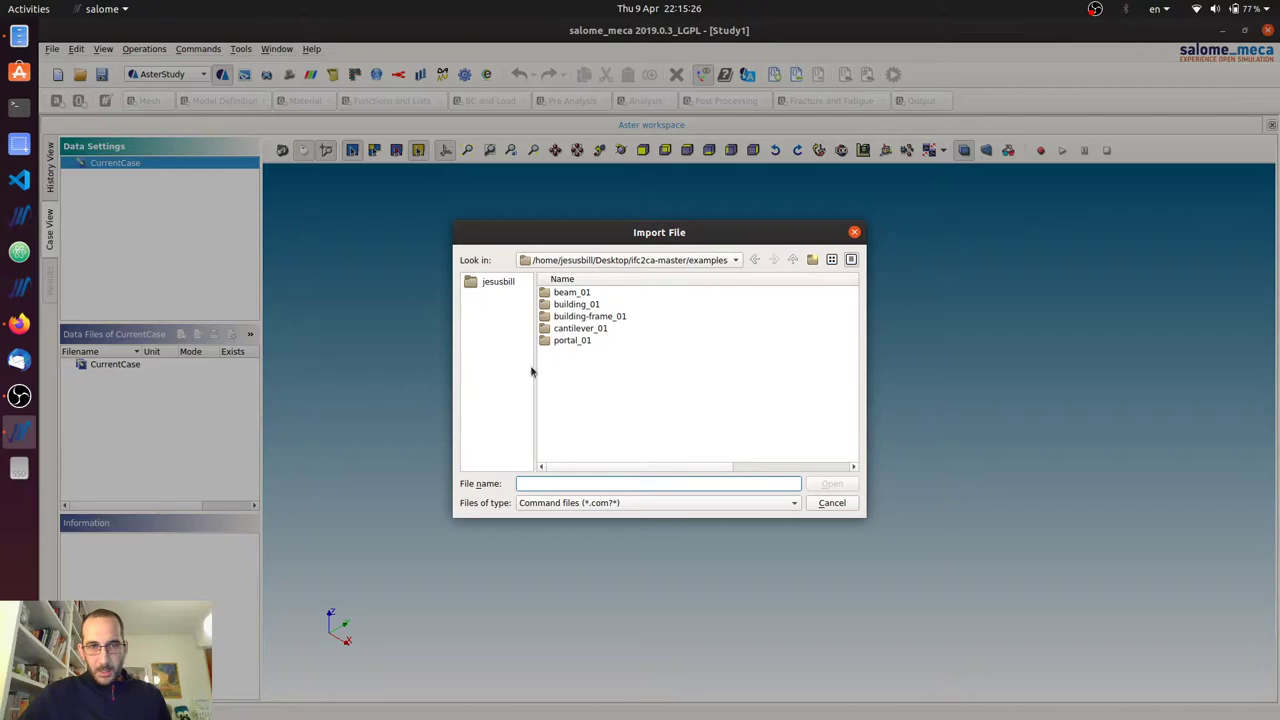
pyautogui.doubleClick(569, 340)
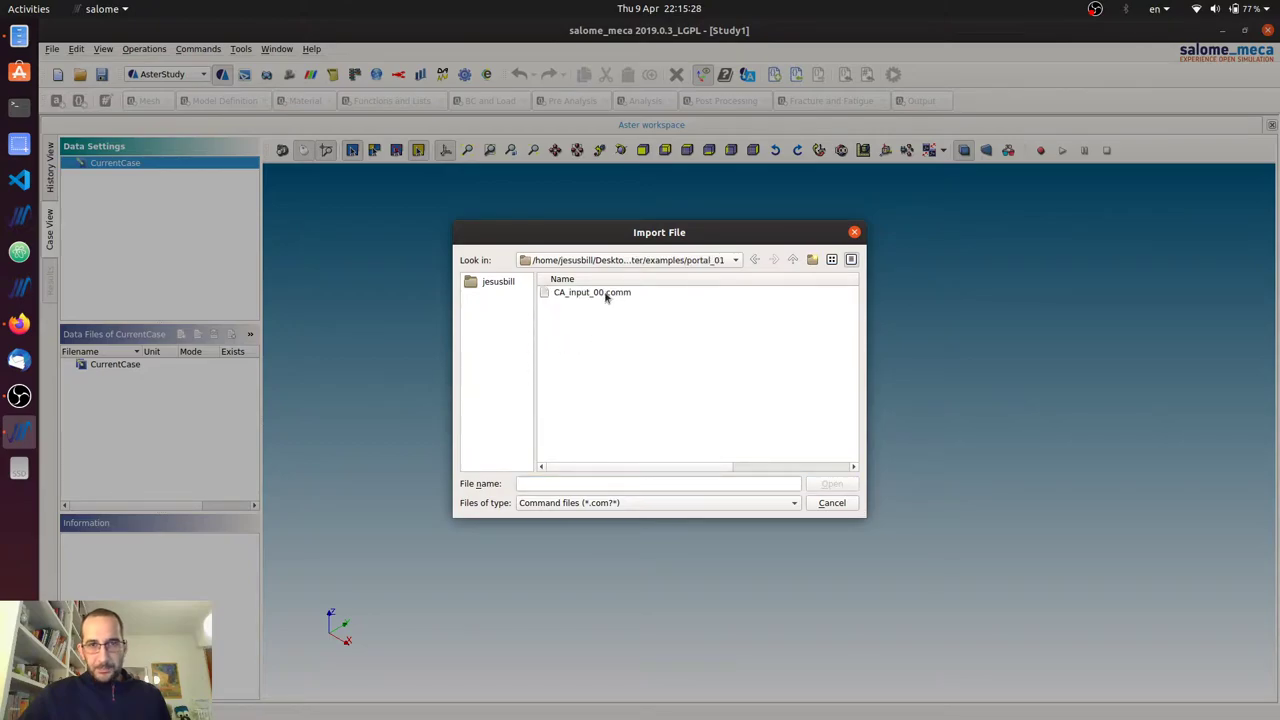
pyautogui.click(606, 293)
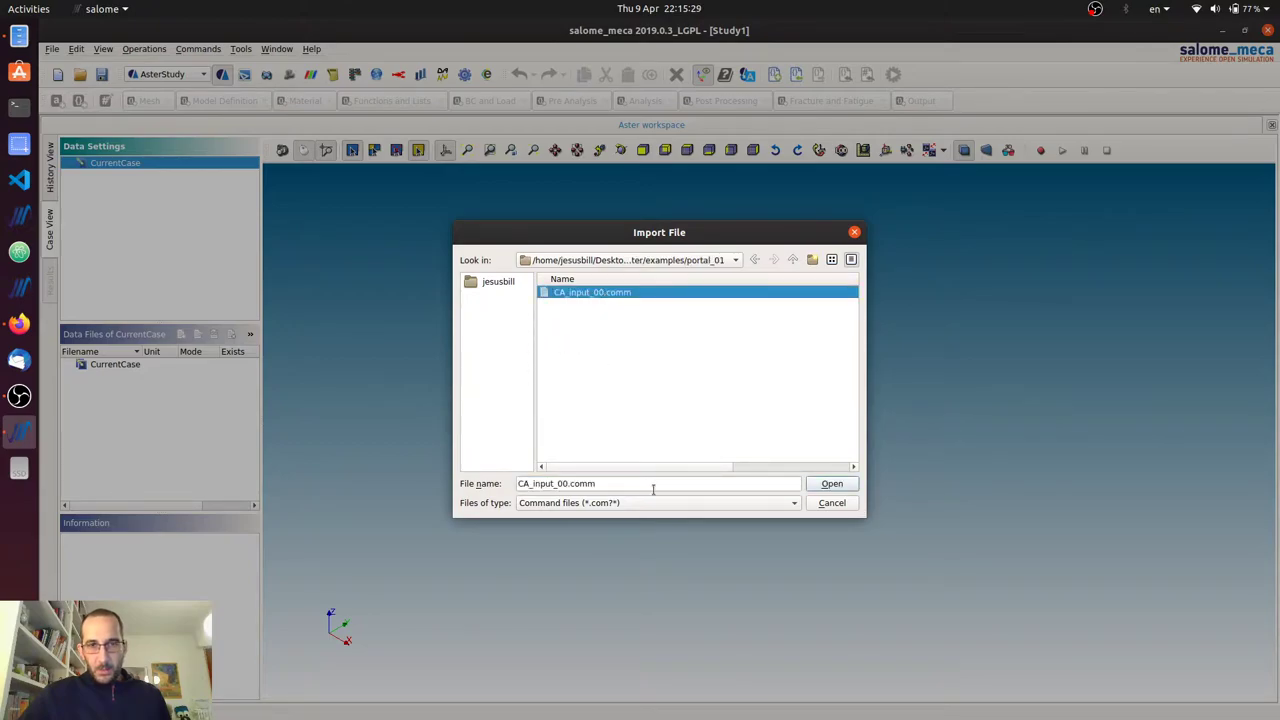
pyautogui.click(844, 485)
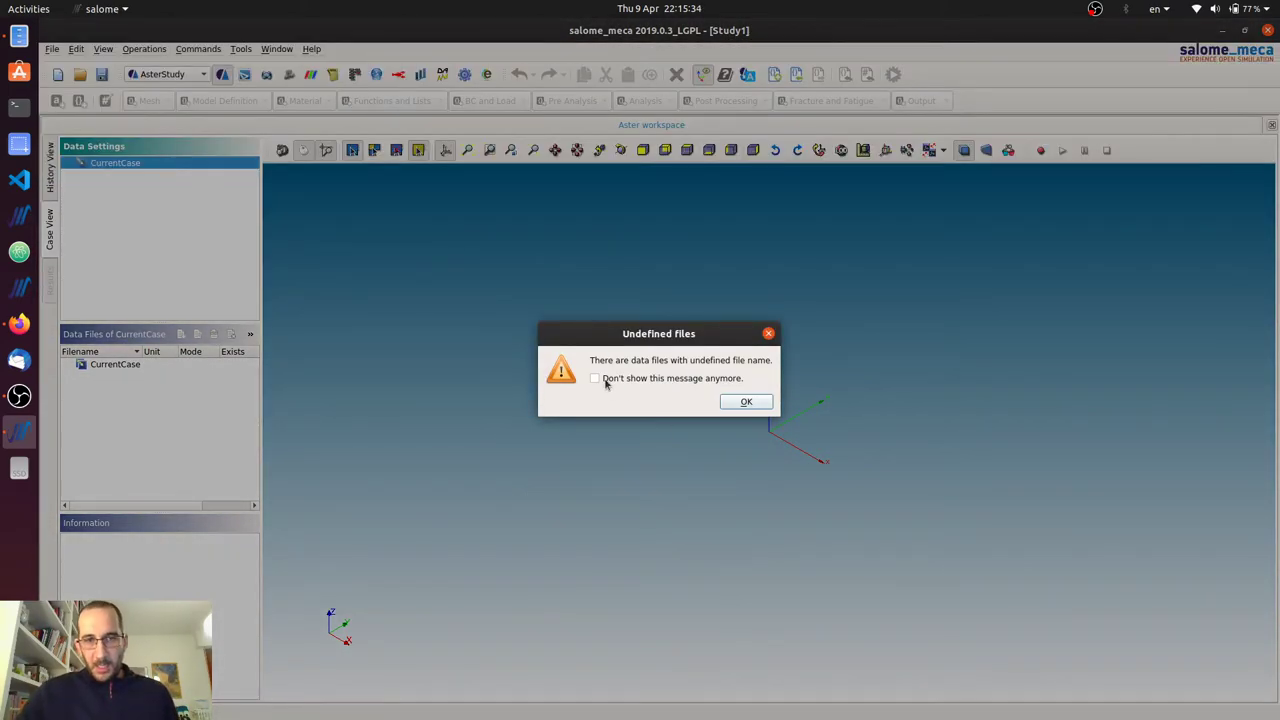
pyautogui.click(742, 403)
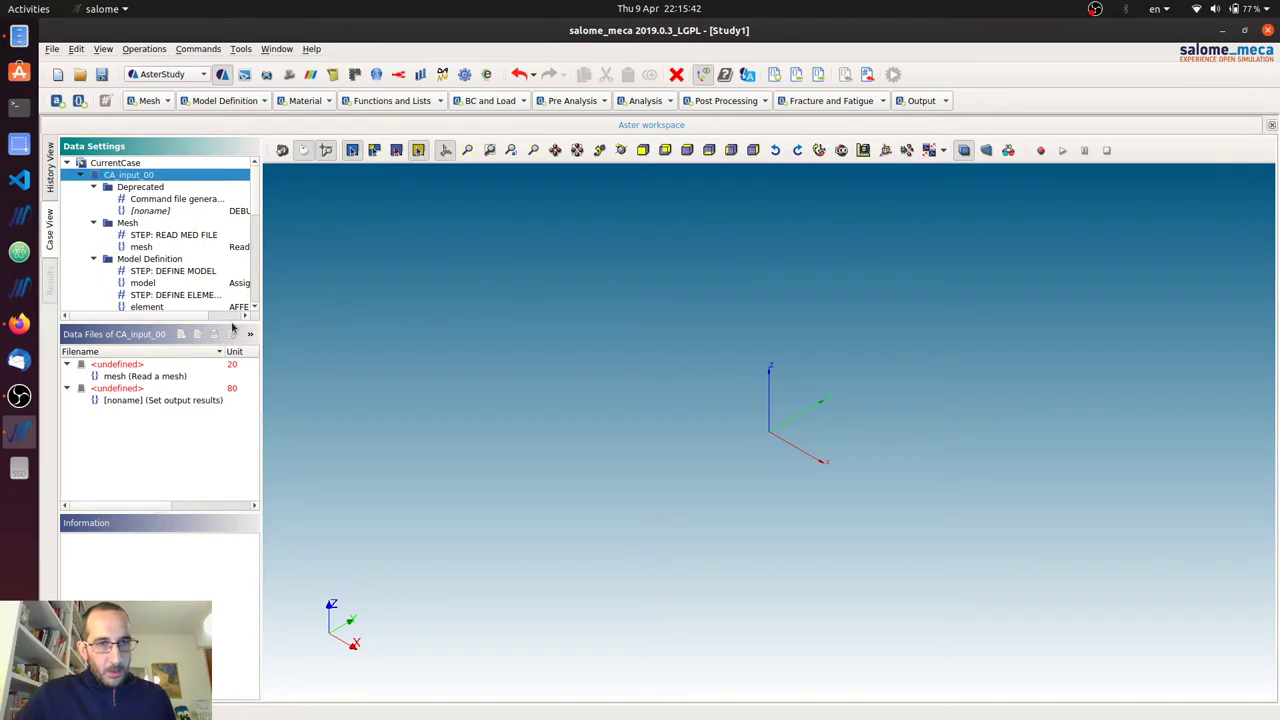
# - Enlarge the Data Settings area in height and width and look through the commands of the CA_input_00 stage
pyautogui.moveTo(231, 321); pyautogui.dragTo(236, 373)
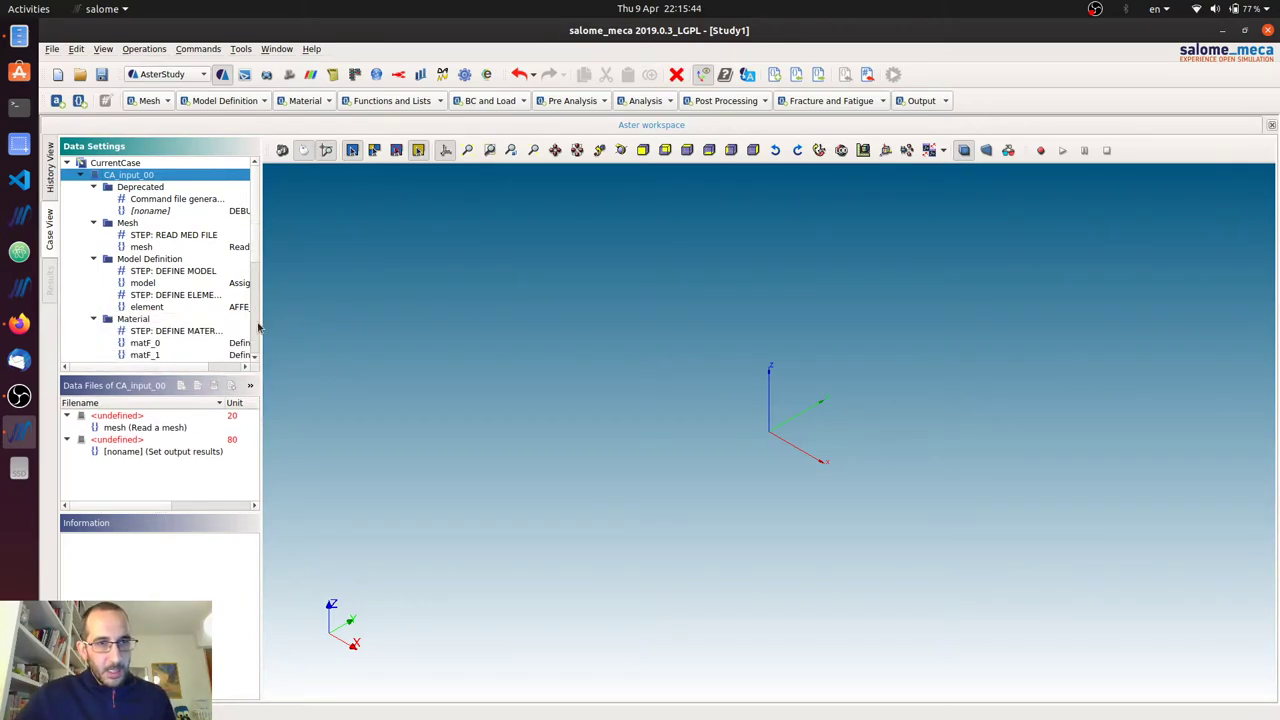
pyautogui.moveTo(259, 322); pyautogui.dragTo(357, 318)
pyautogui.scroll(-5, 158, 236)
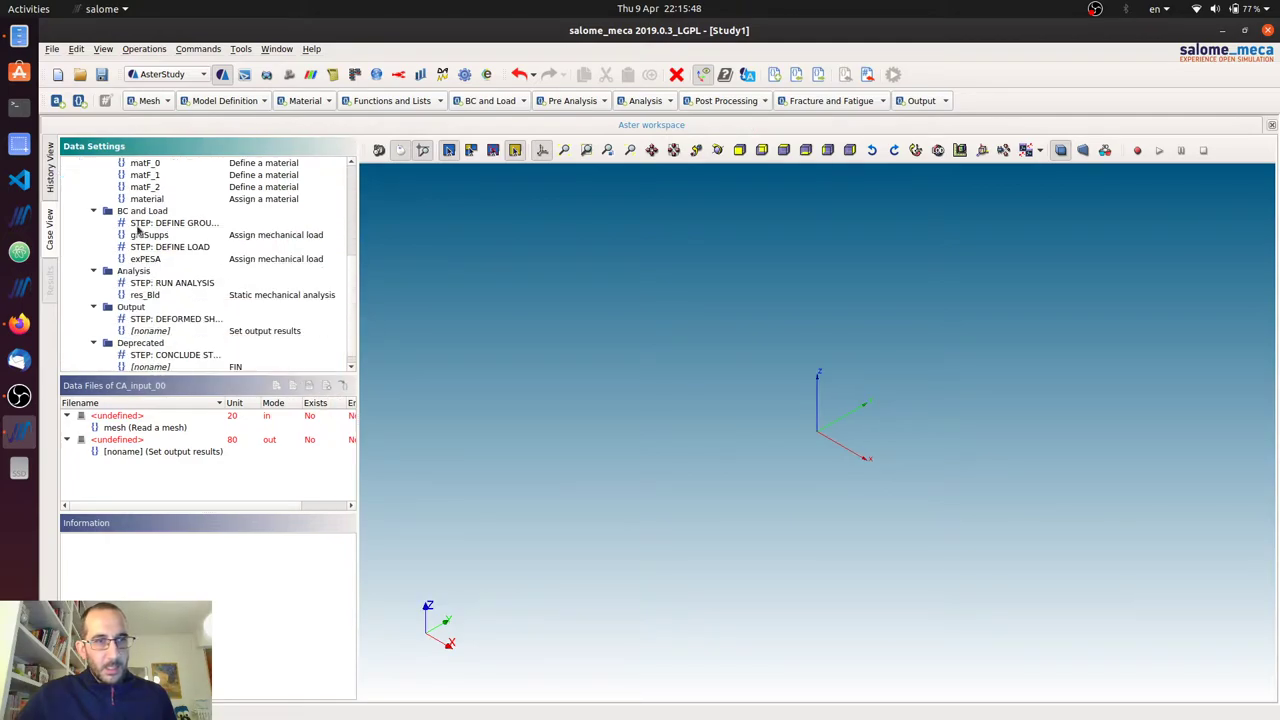
pyautogui.scroll(3, 168, 258)
pyautogui.scroll(2, 168, 258)
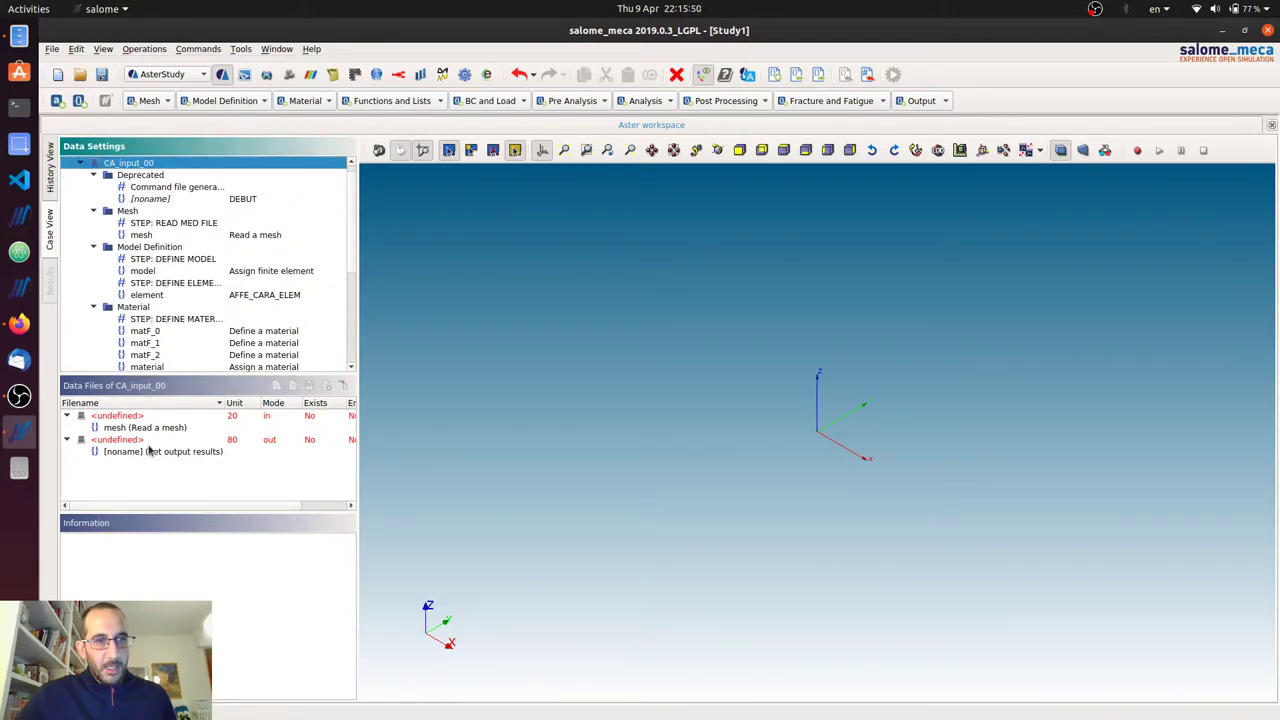
# - Set the mesh file location of the stage's mesh command to bldMesh.med from the portal_01 folder
pyautogui.click(124, 428)
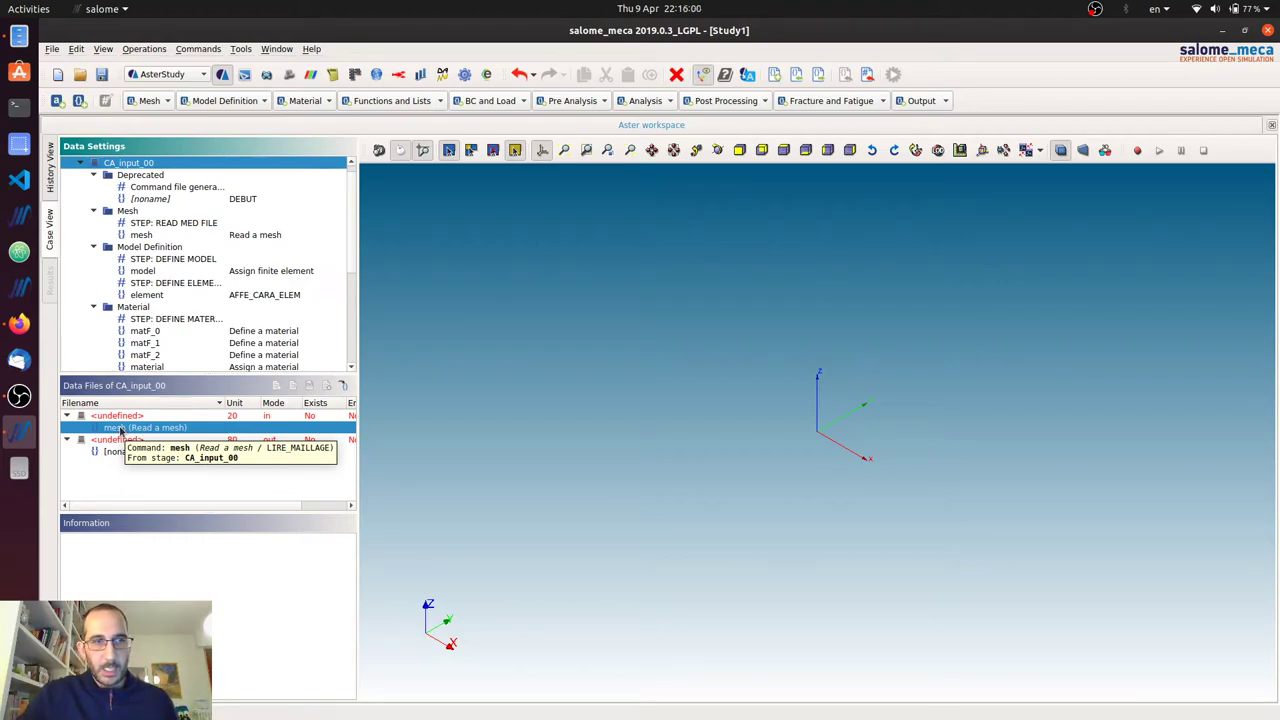
pyautogui.doubleClick(119, 430)
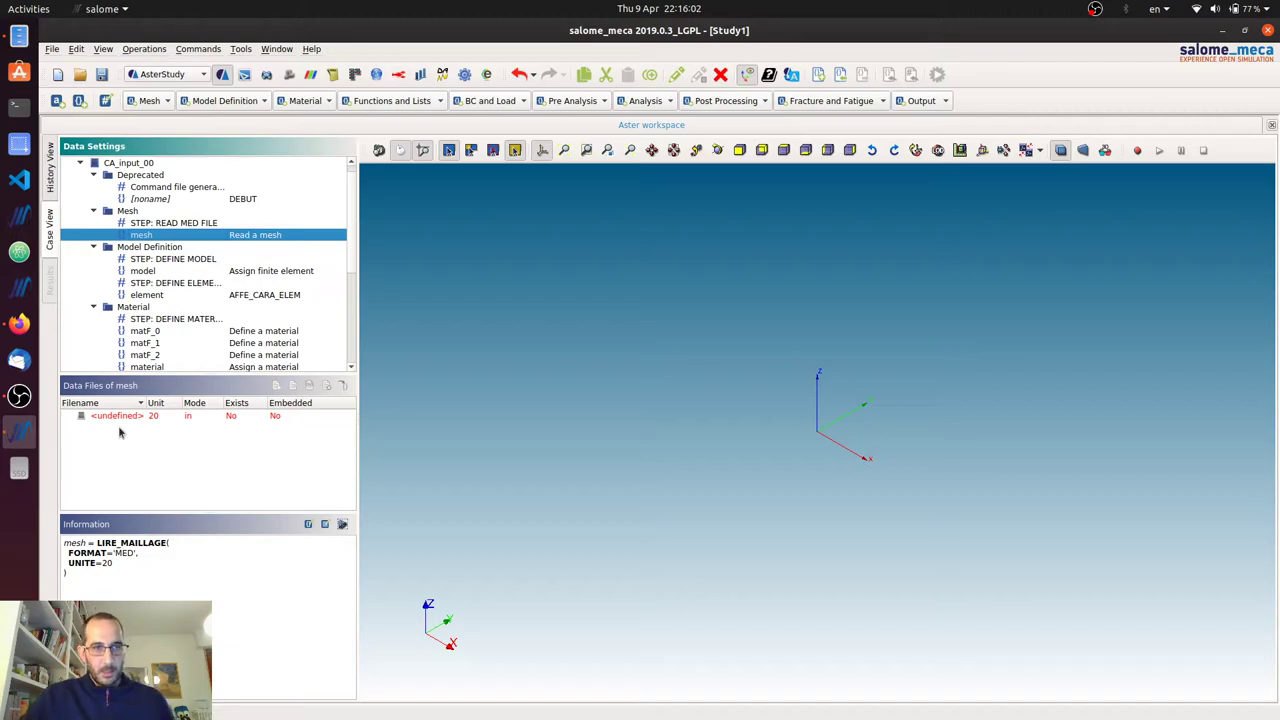
pyautogui.doubleClick(145, 237)
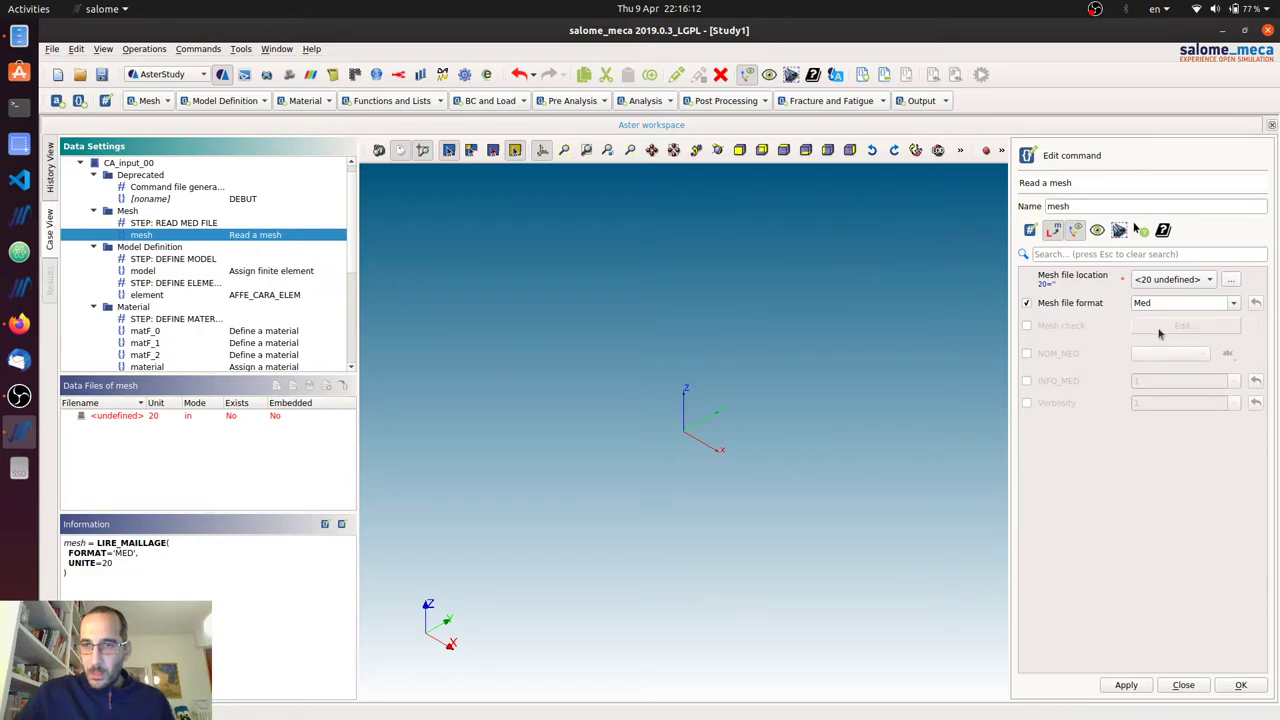
pyautogui.click(1231, 280)
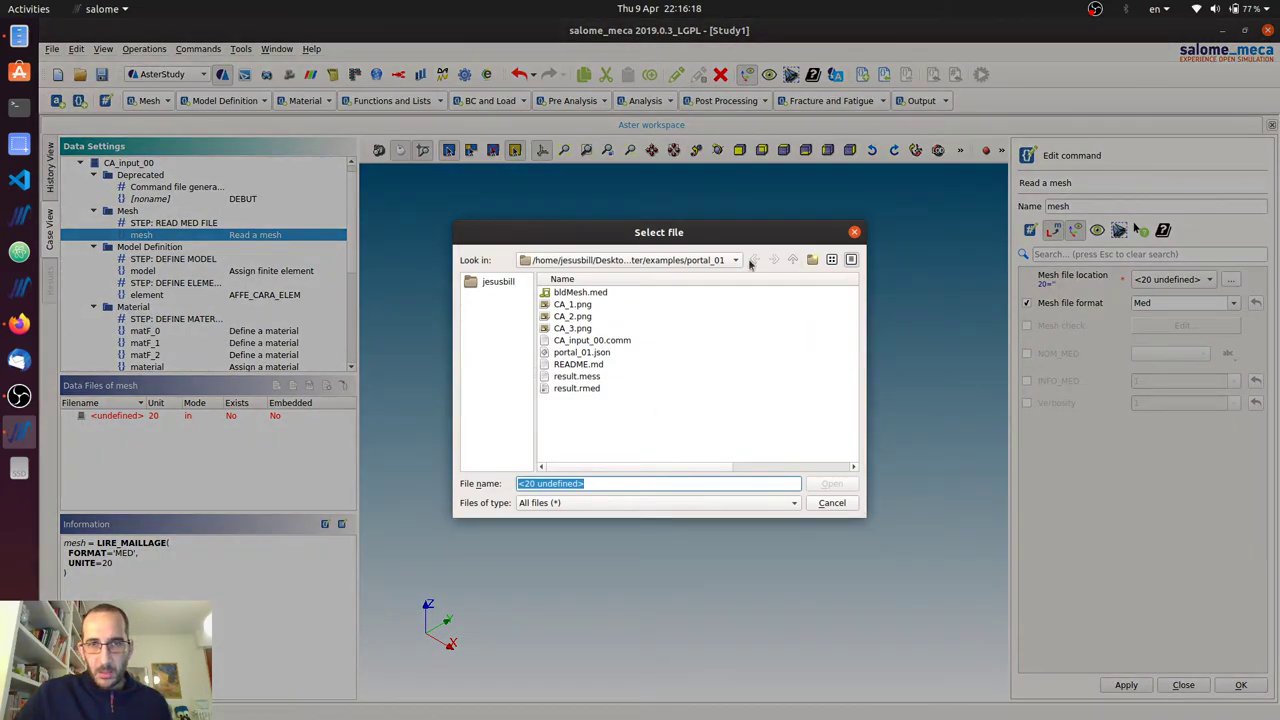
pyautogui.click(598, 292)
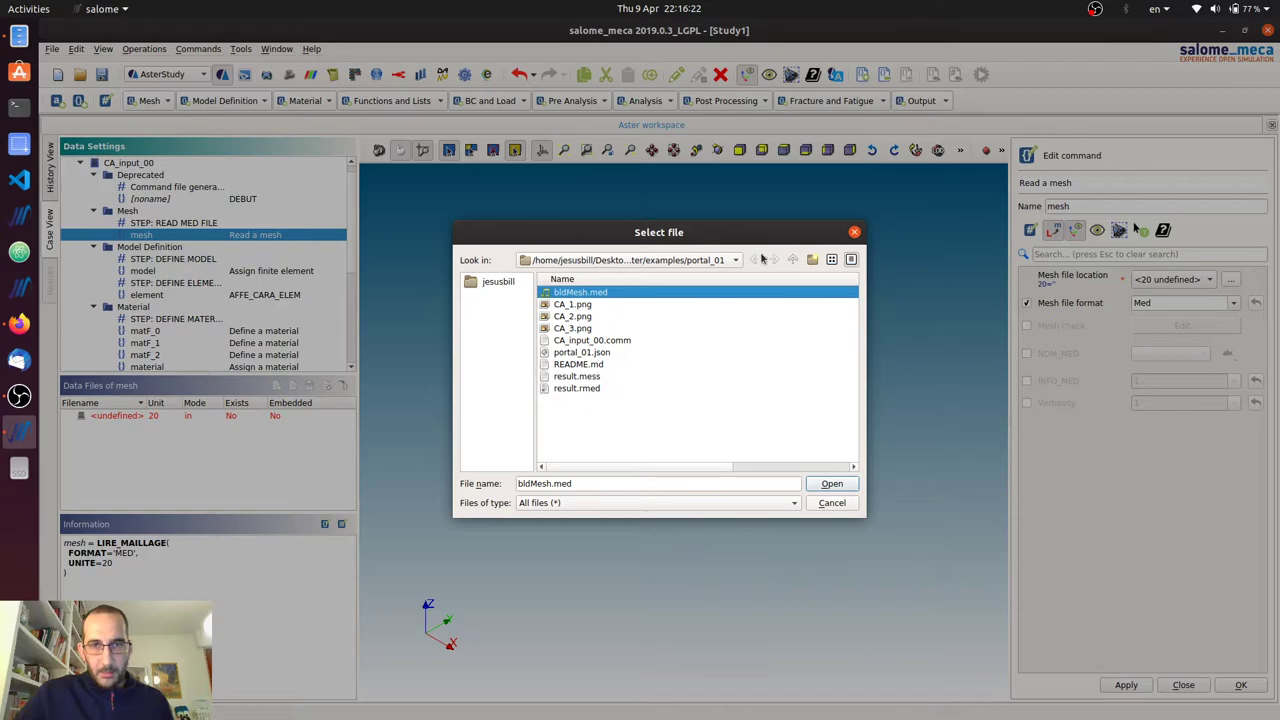
pyautogui.click(832, 484)
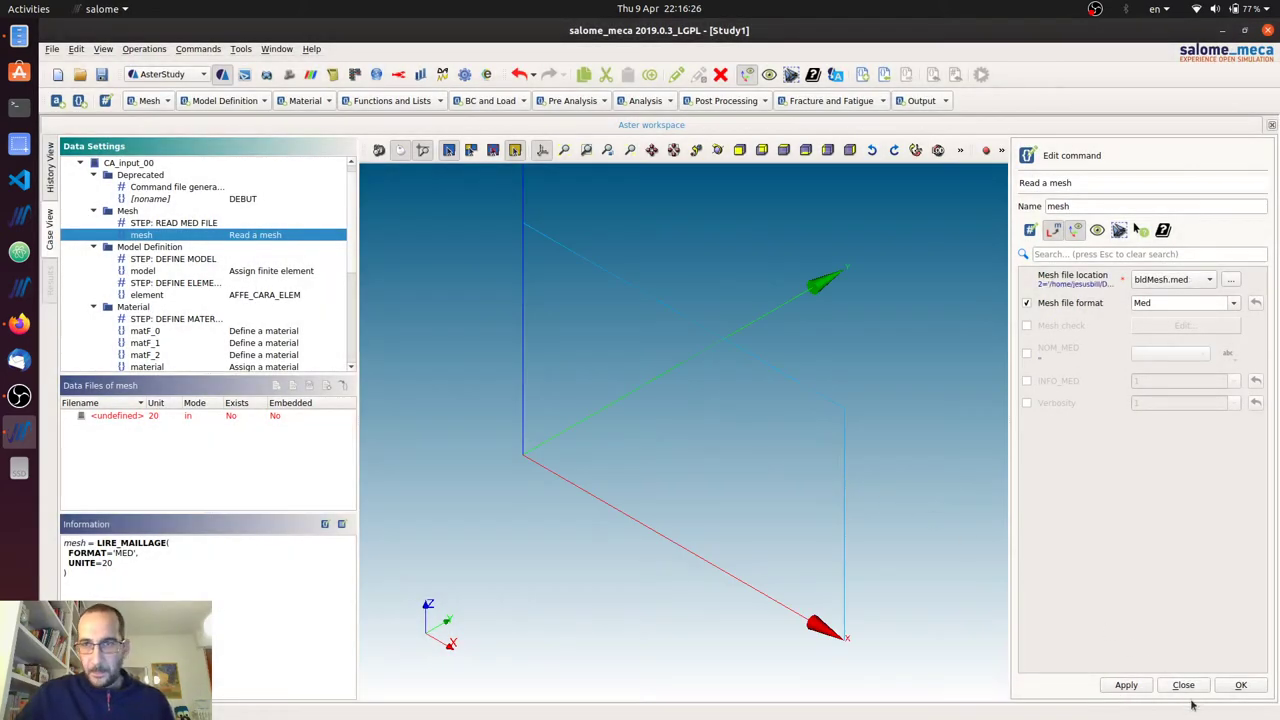
pyautogui.click(1241, 686)
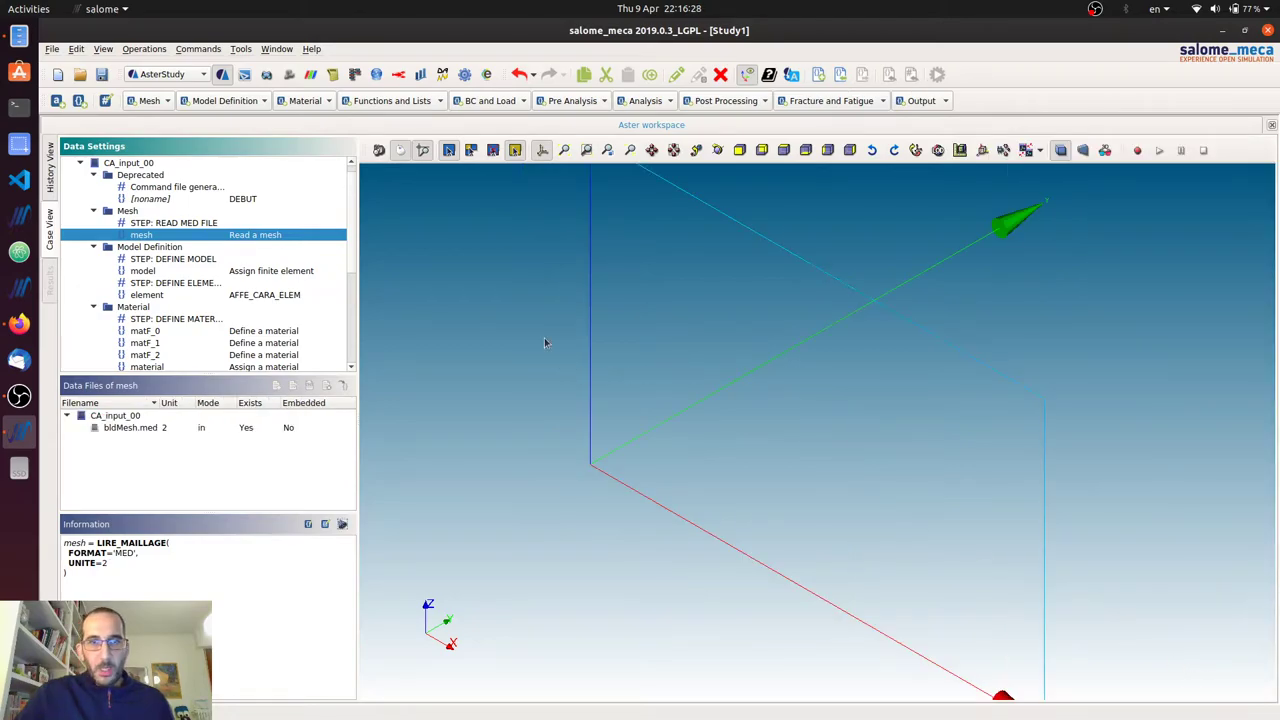
# - Hide the axes trihedron in the mesh view and examine the definition of the exPESA load command
pyautogui.click(545, 151)
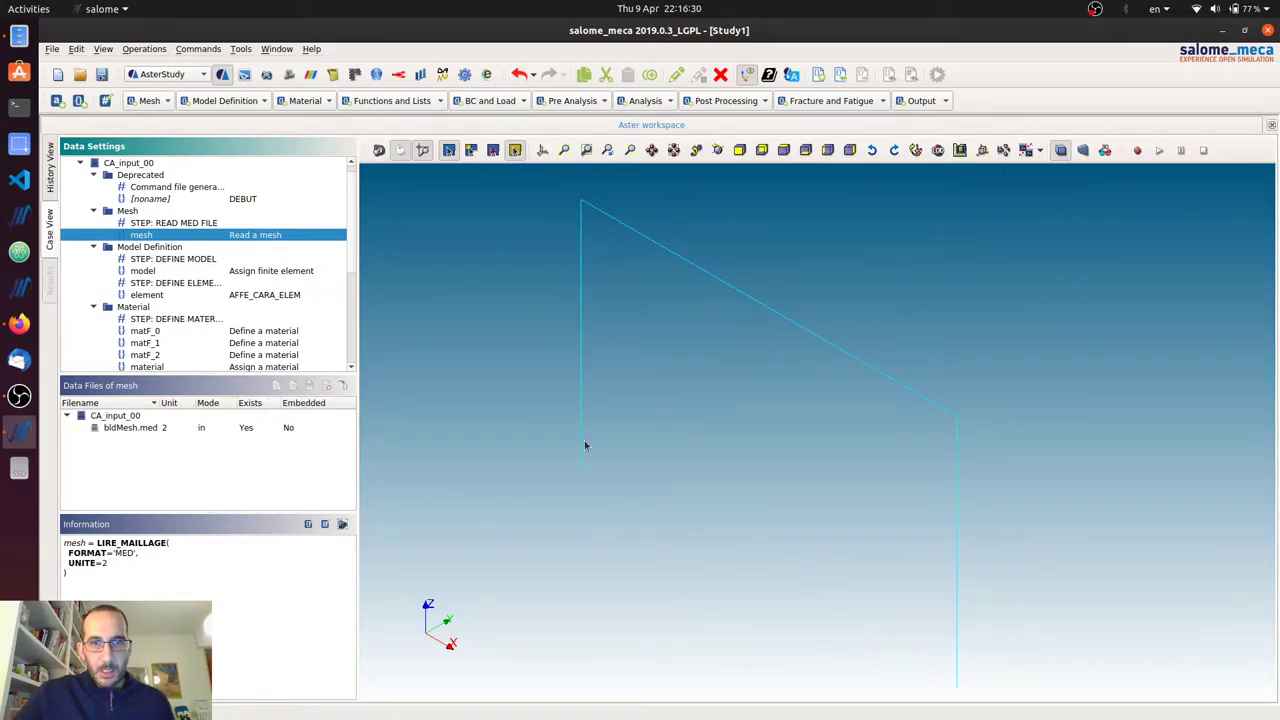
pyautogui.moveTo(597, 520); pyautogui.dragTo(717, 540, button='middle')
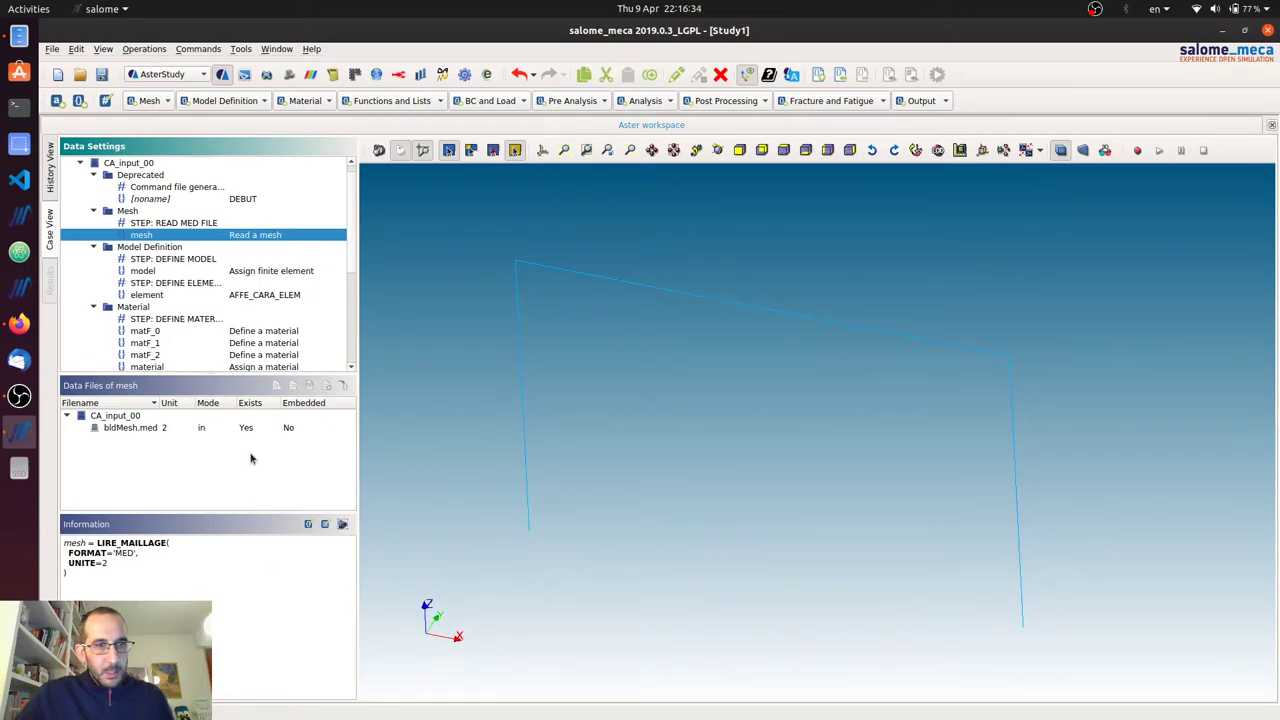
pyautogui.scroll(-4, 158, 255)
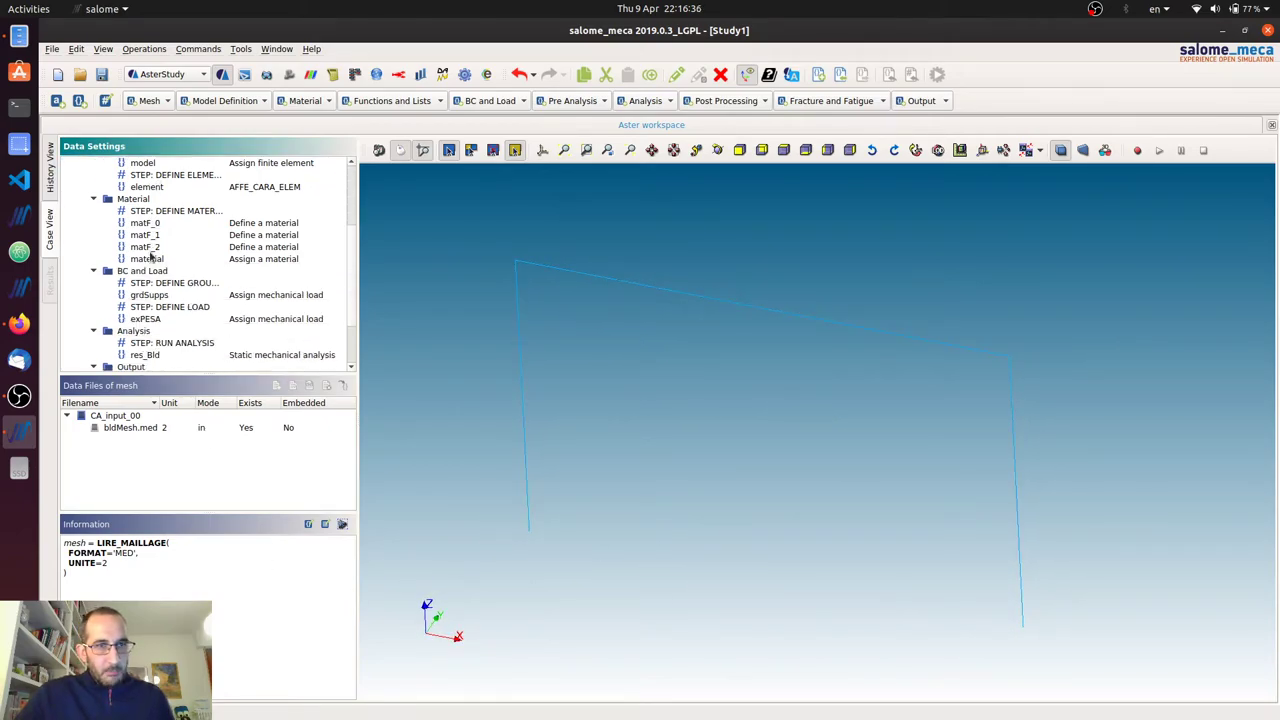
pyautogui.scroll(-1, 156, 261)
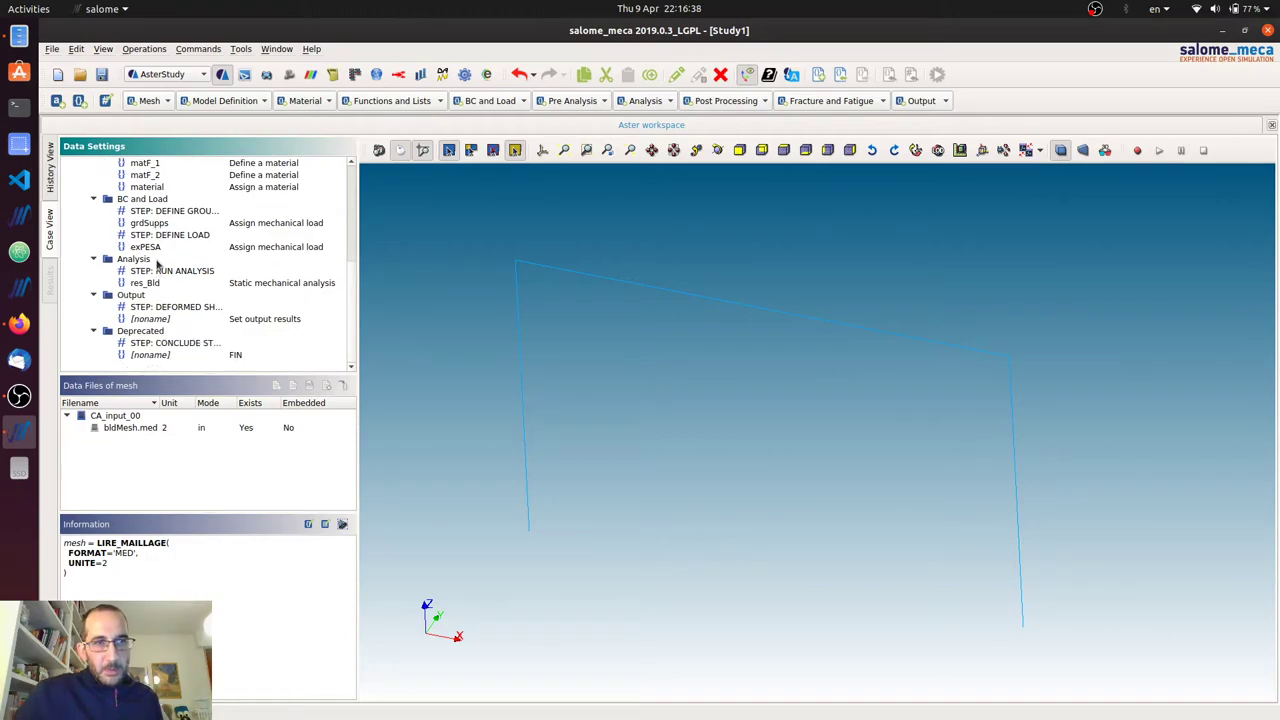
pyautogui.click(165, 248)
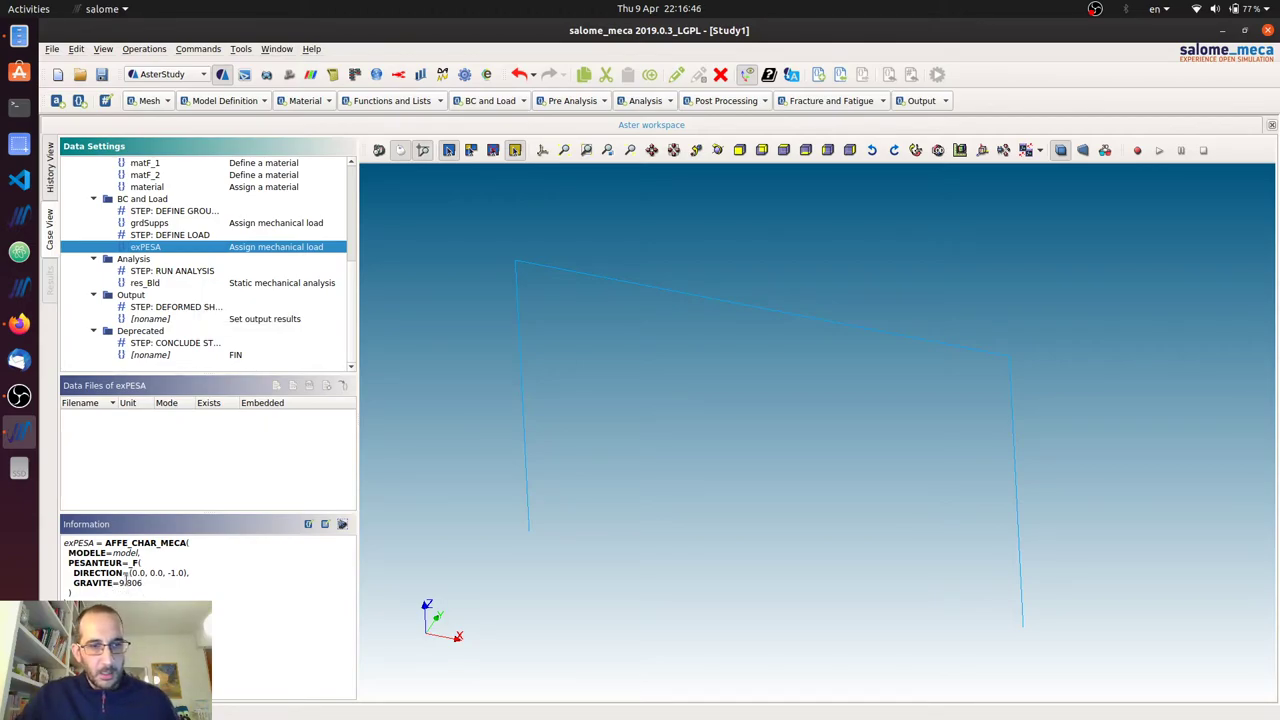
# - Set the output file of the Set output results command to result2.rmed in the portal_01 folder
pyautogui.click(143, 319)
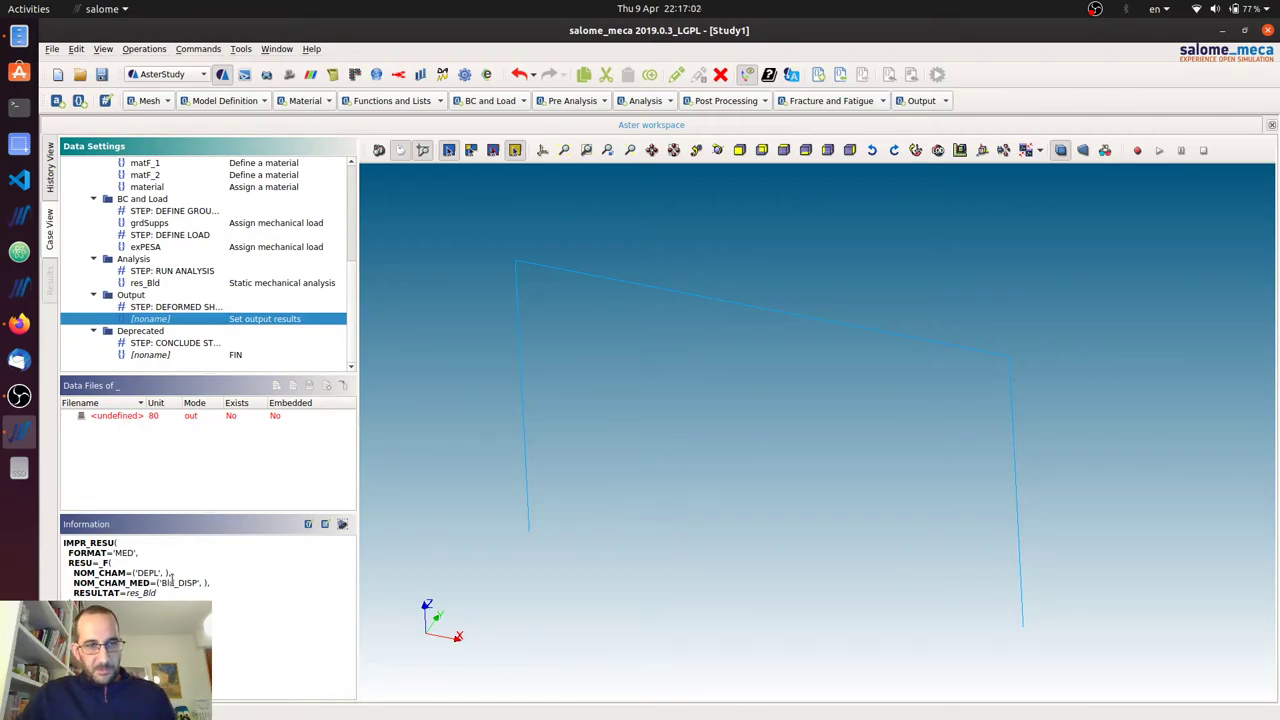
pyautogui.doubleClick(133, 416)
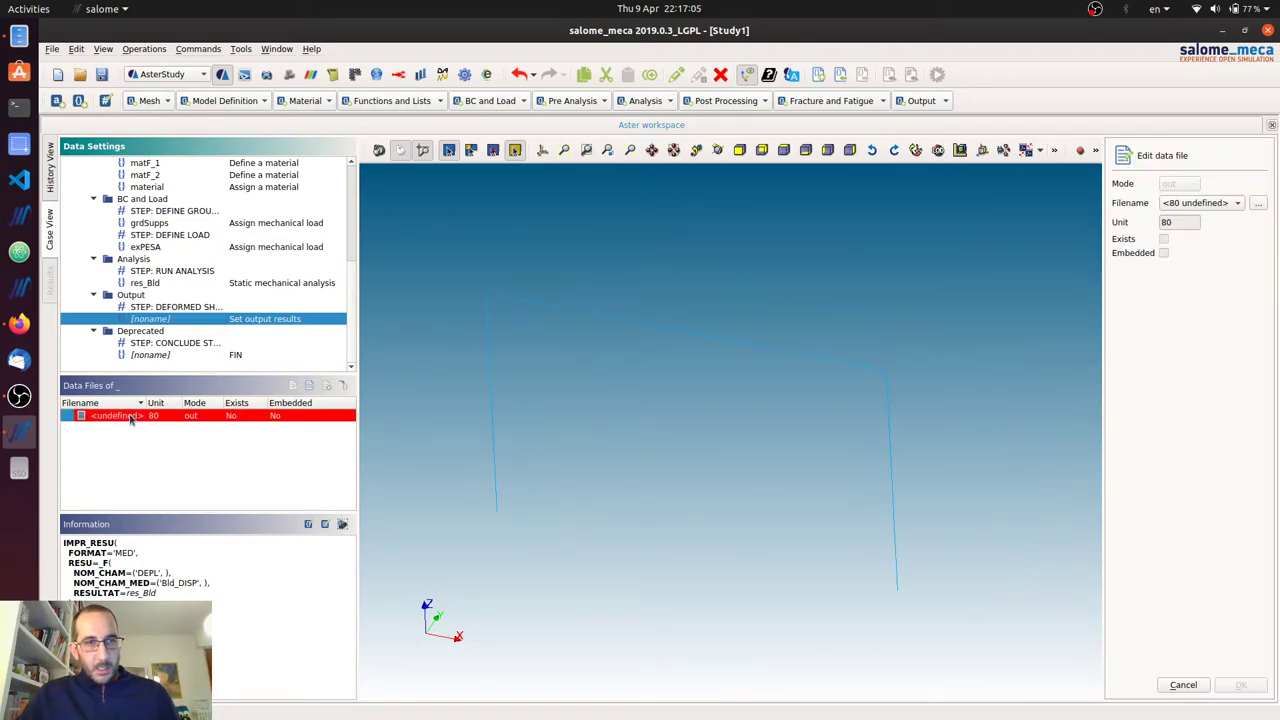
pyautogui.click(1258, 204)
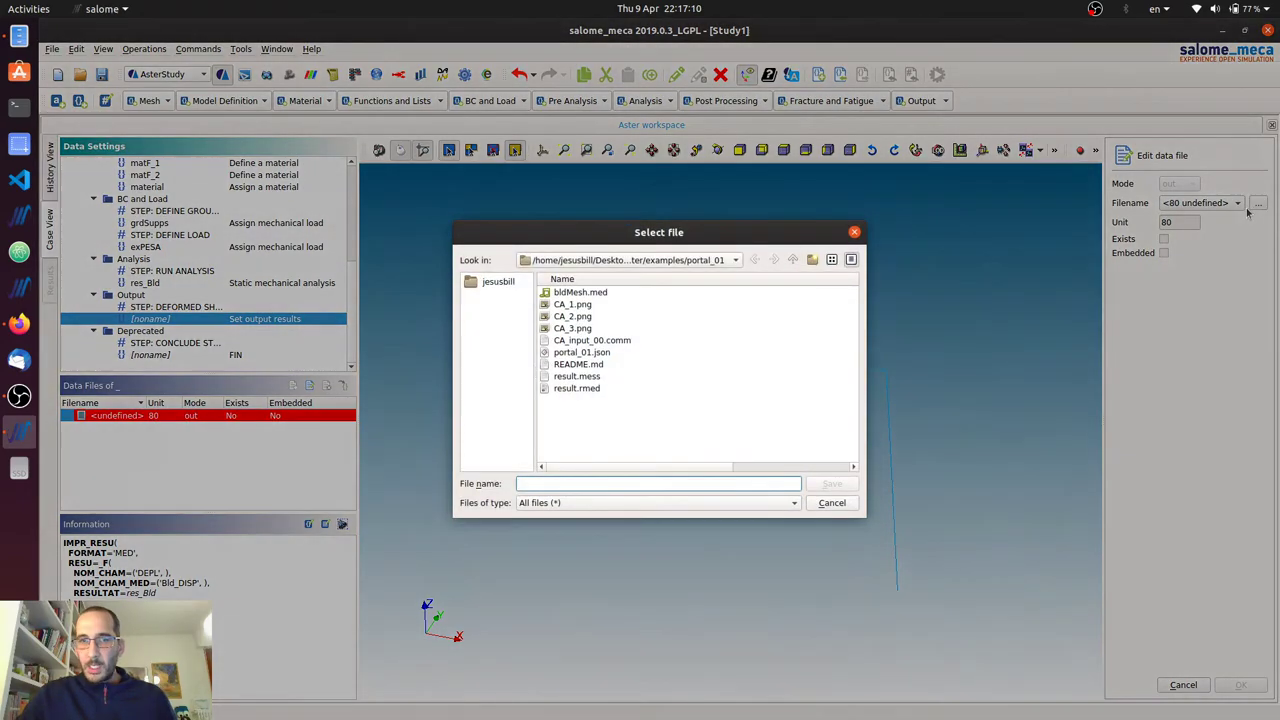
pyautogui.click(794, 260)
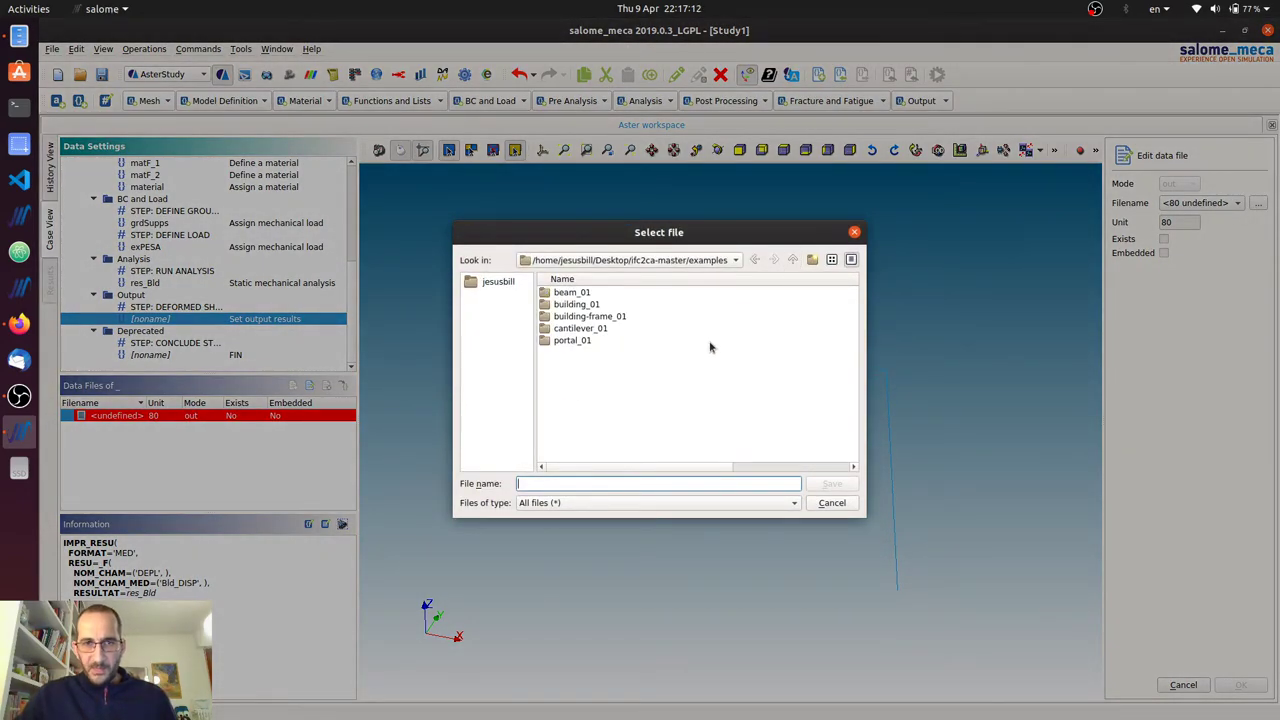
pyautogui.doubleClick(572, 340)
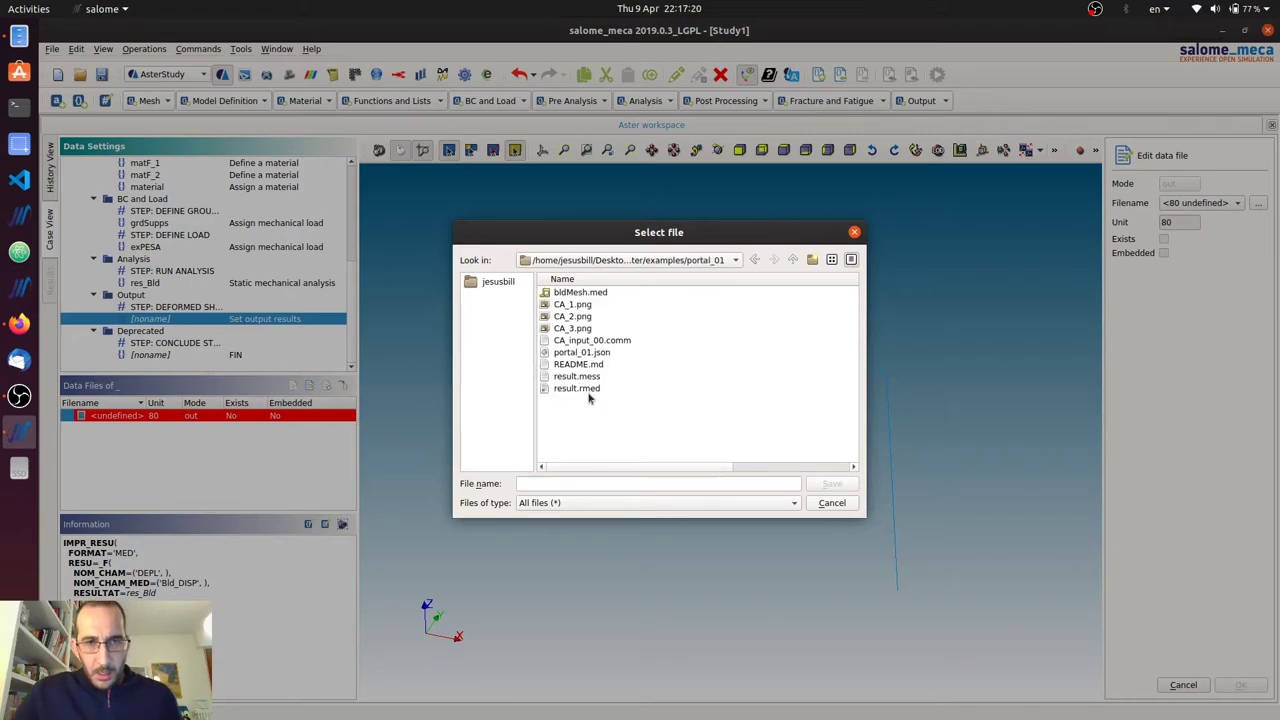
pyautogui.click(578, 390)
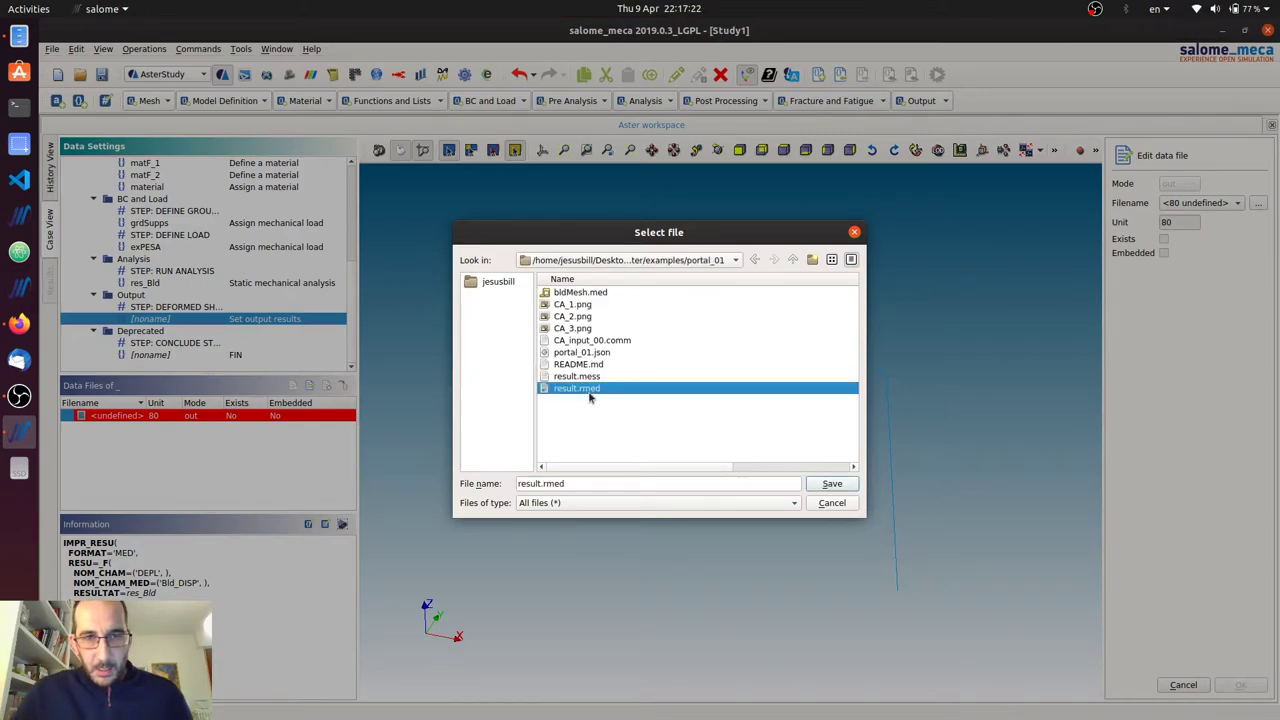
pyautogui.click(540, 483)
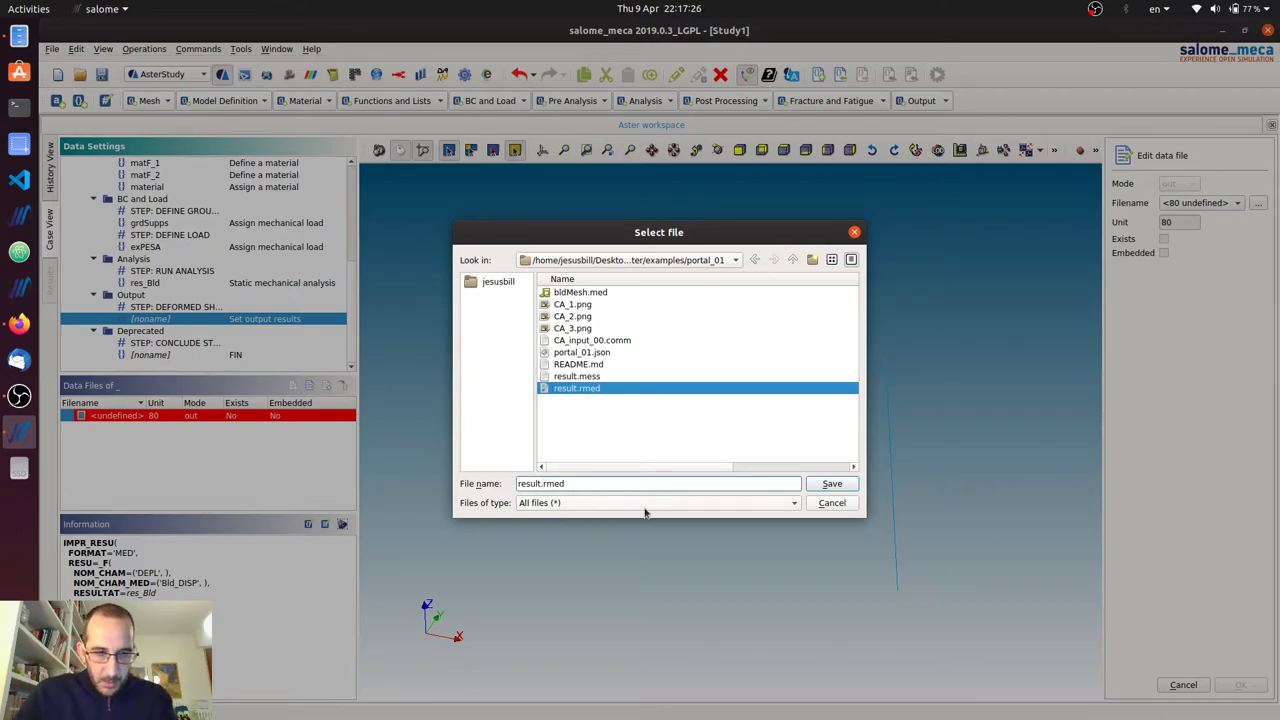
pyautogui.write('2')
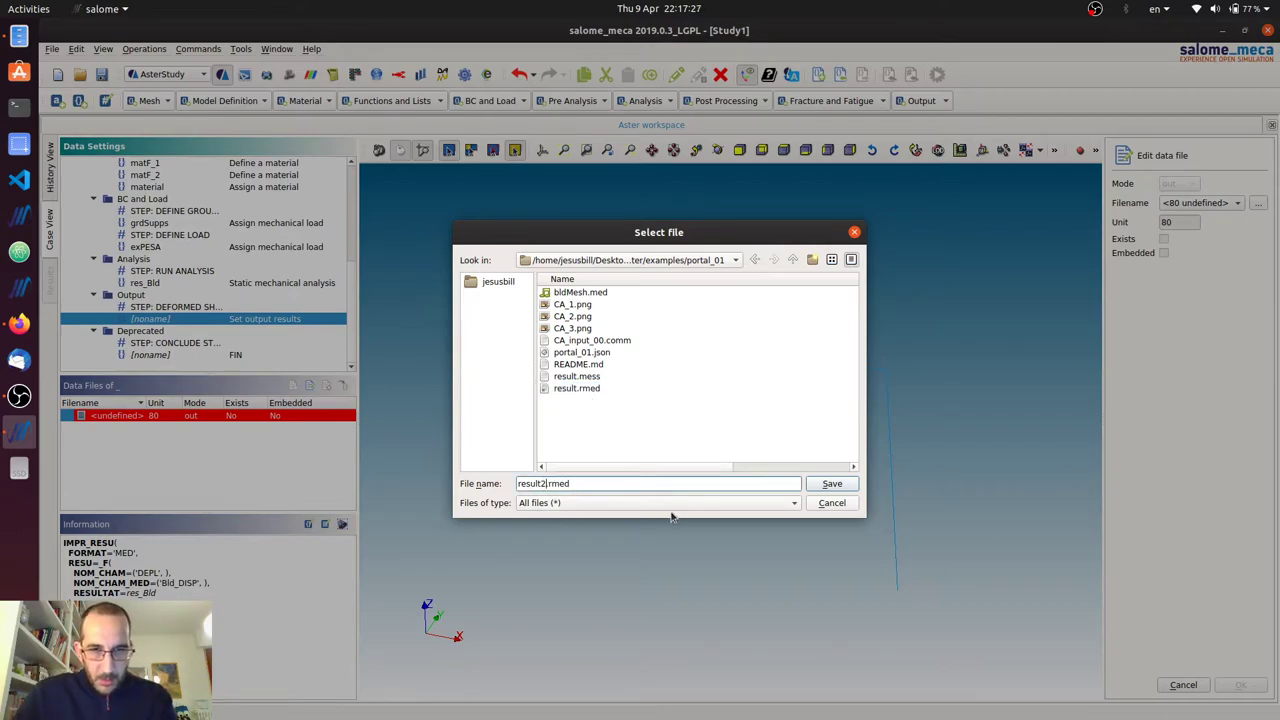
pyautogui.click(832, 484)
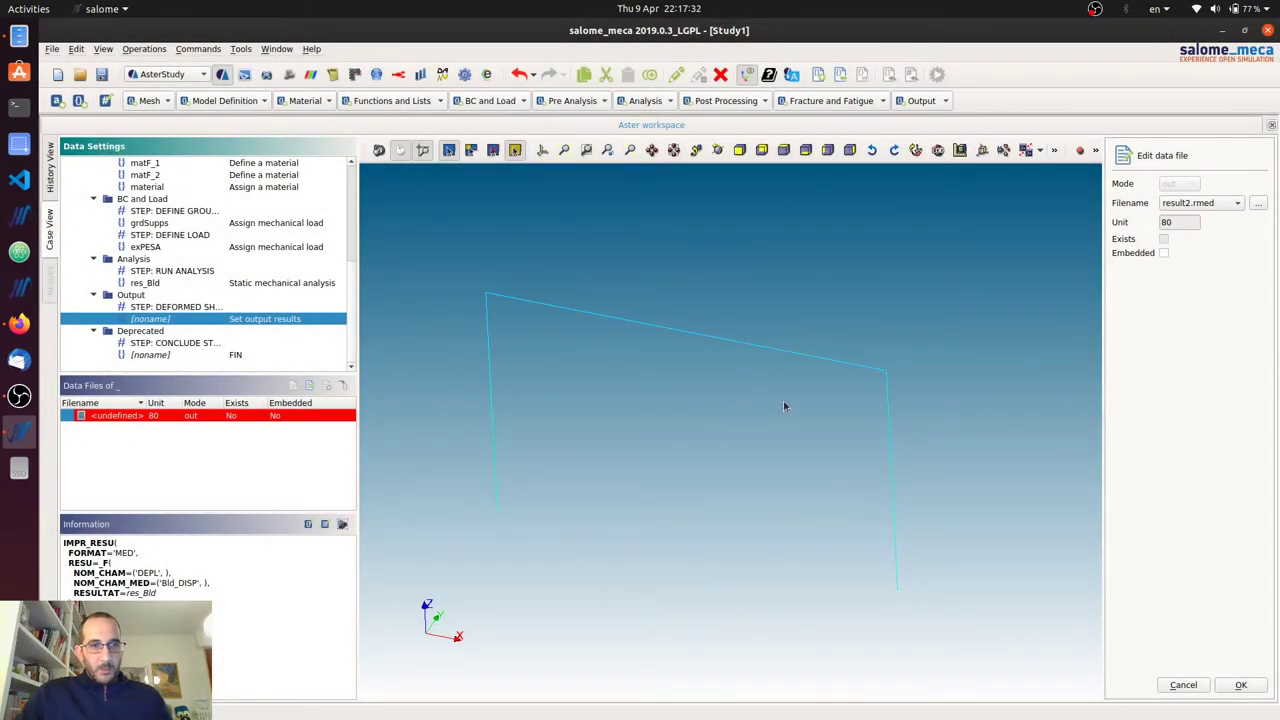
pyautogui.click(1240, 685)
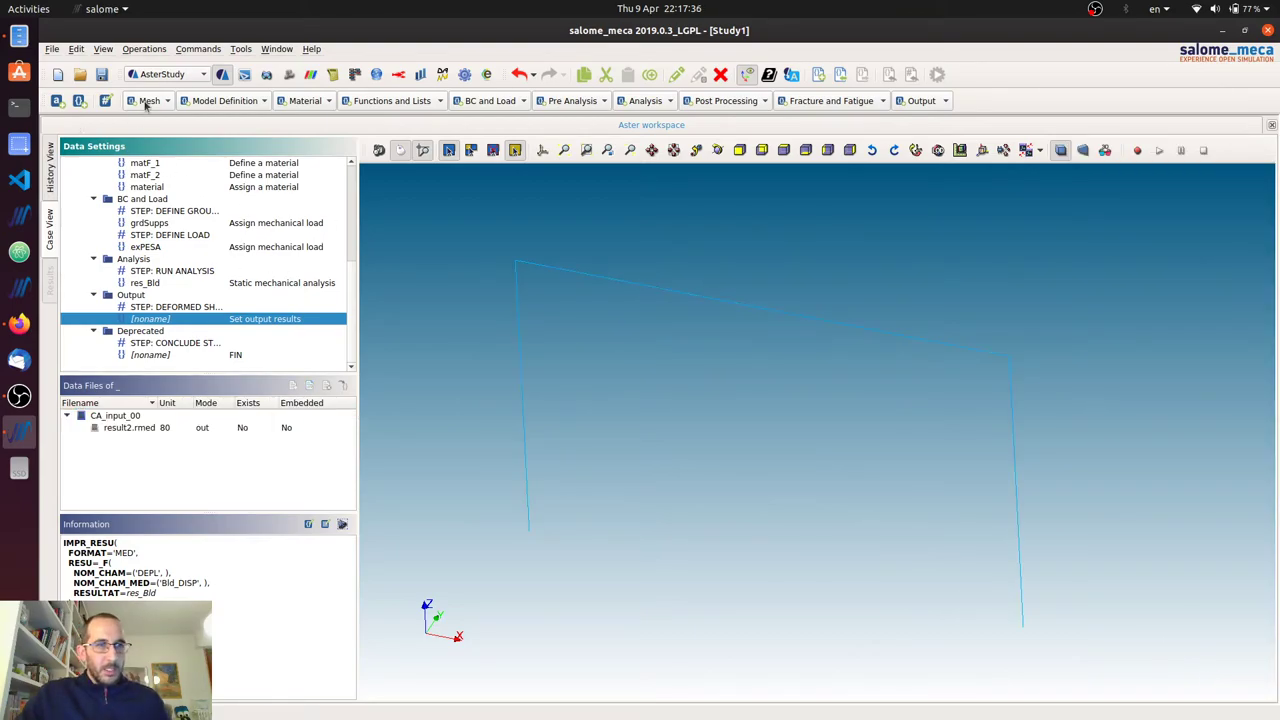
# - Save the study as Study1 in HDF format in ifc2ca-master/examples/portal_01 on the Desktop
pyautogui.click(102, 78)
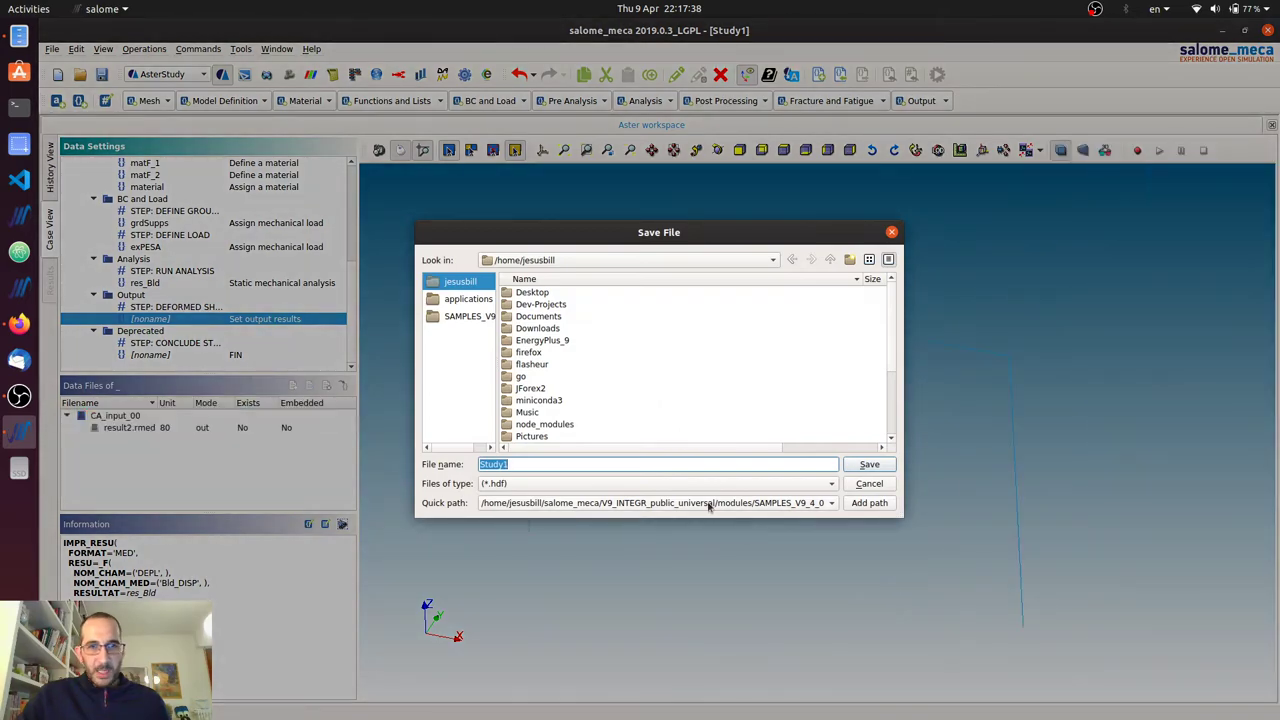
pyautogui.doubleClick(538, 293)
pyautogui.doubleClick(555, 294)
pyautogui.doubleClick(545, 293)
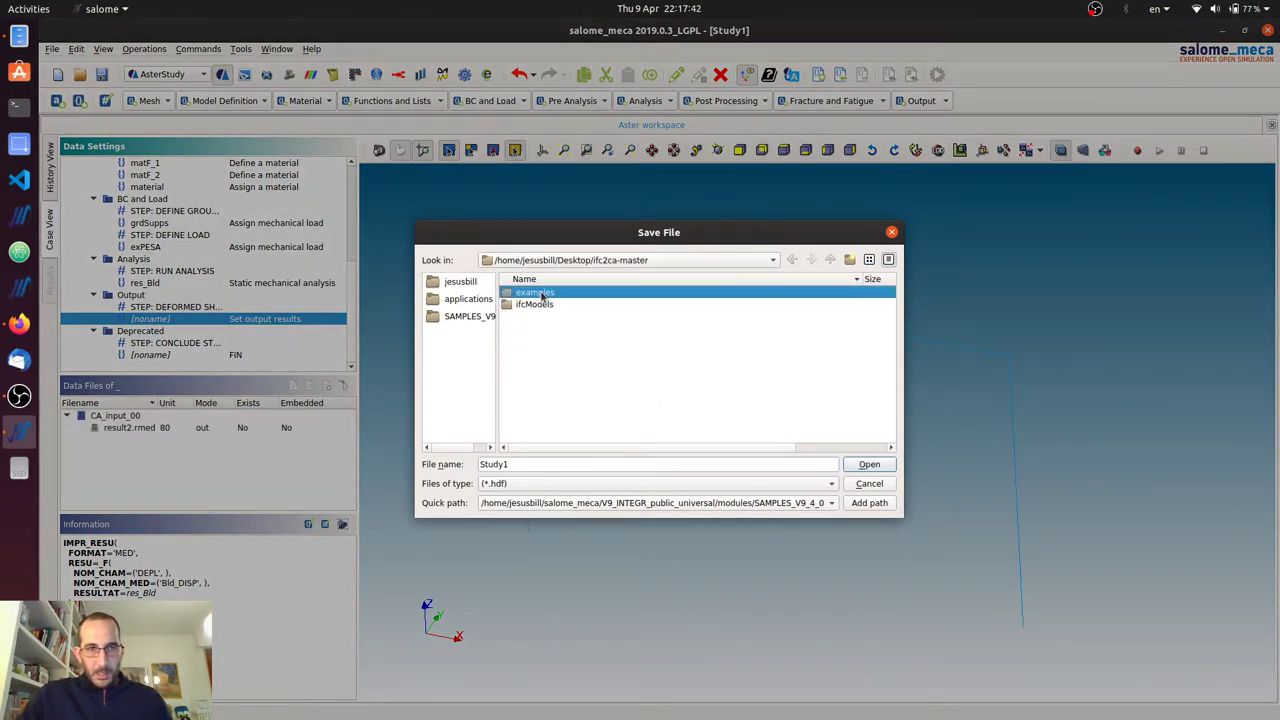
pyautogui.doubleClick(537, 340)
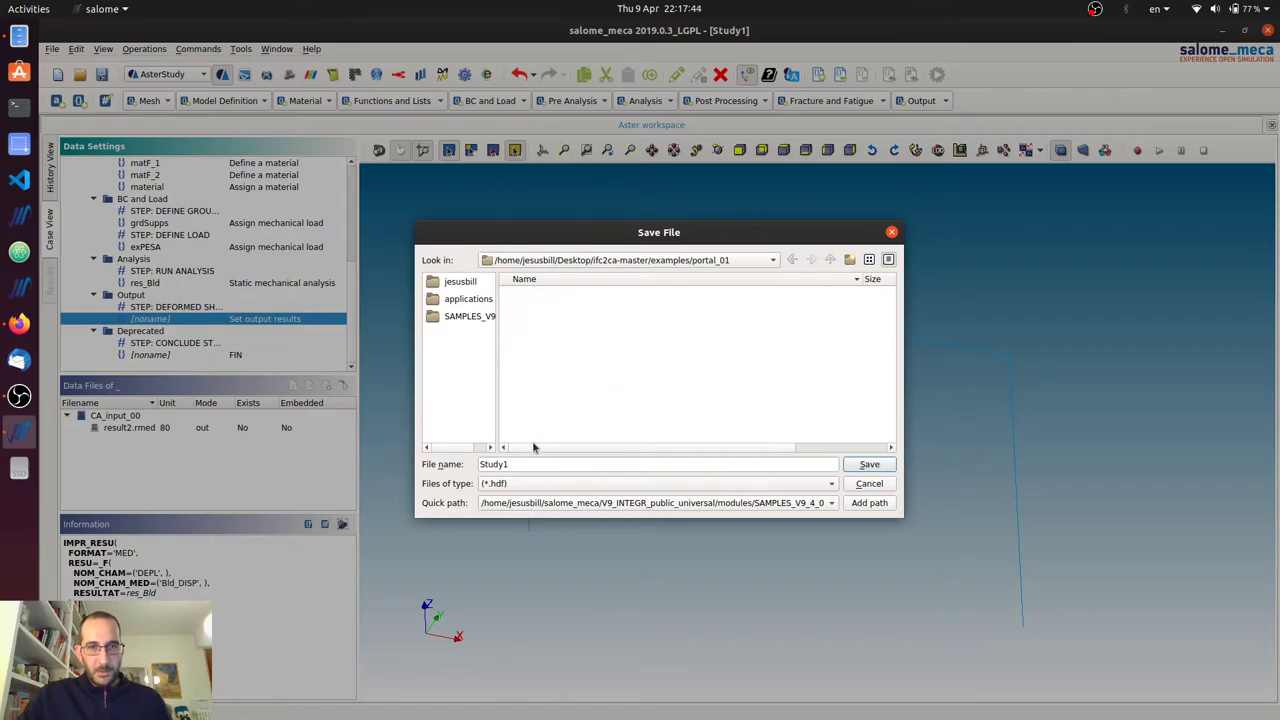
pyautogui.click(511, 464)
pyautogui.click(862, 466)
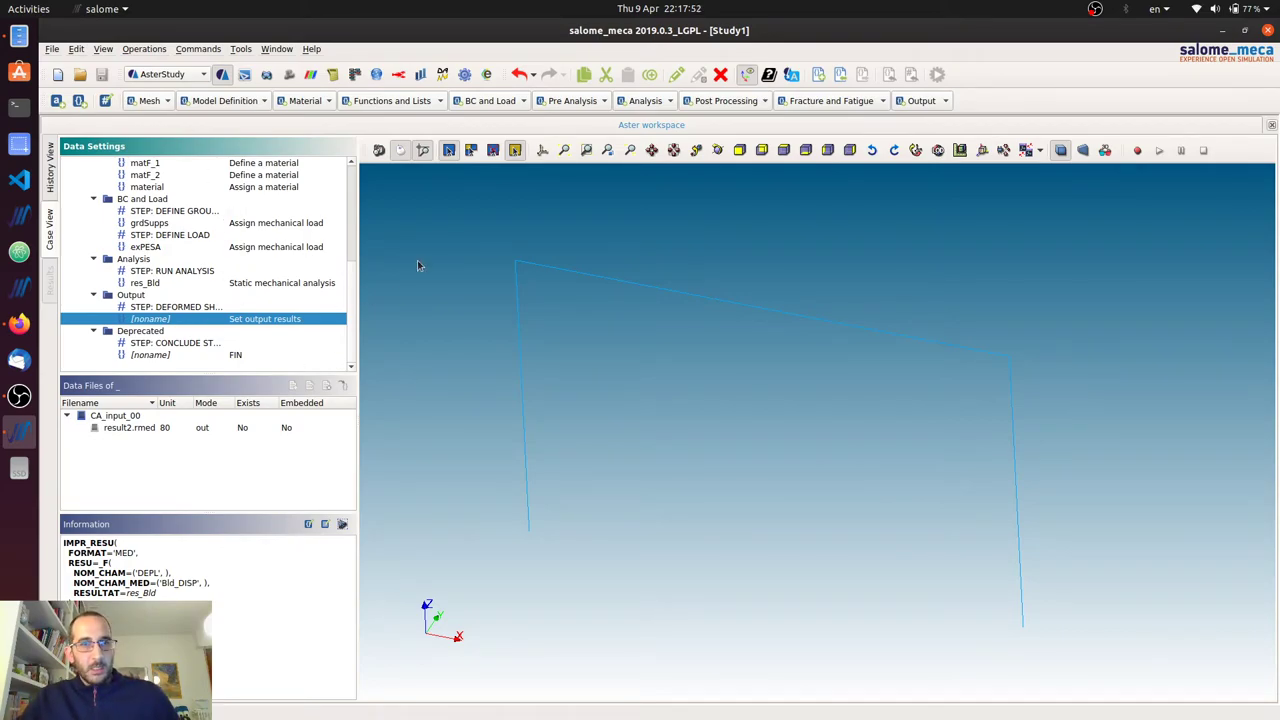
# - Run the CA_input_00 stage of the current case as RunCase_1 and view the run's output messages
pyautogui.click(50, 178)
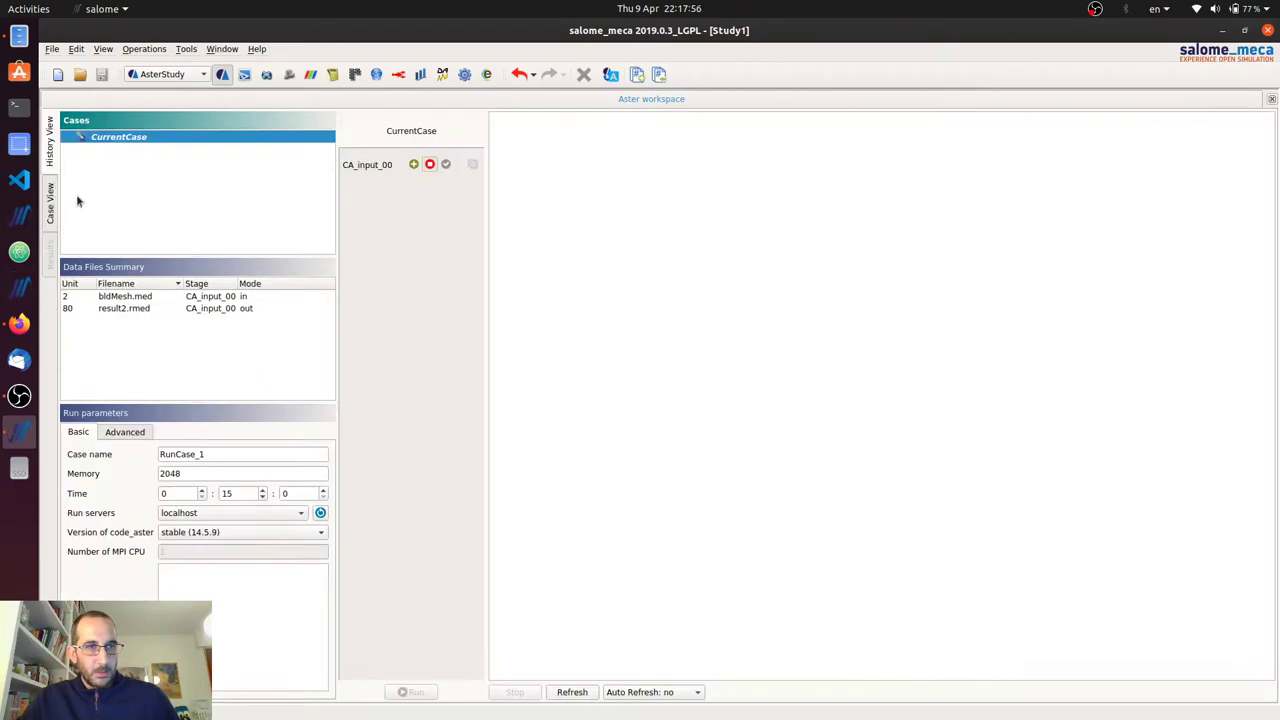
pyautogui.click(413, 165)
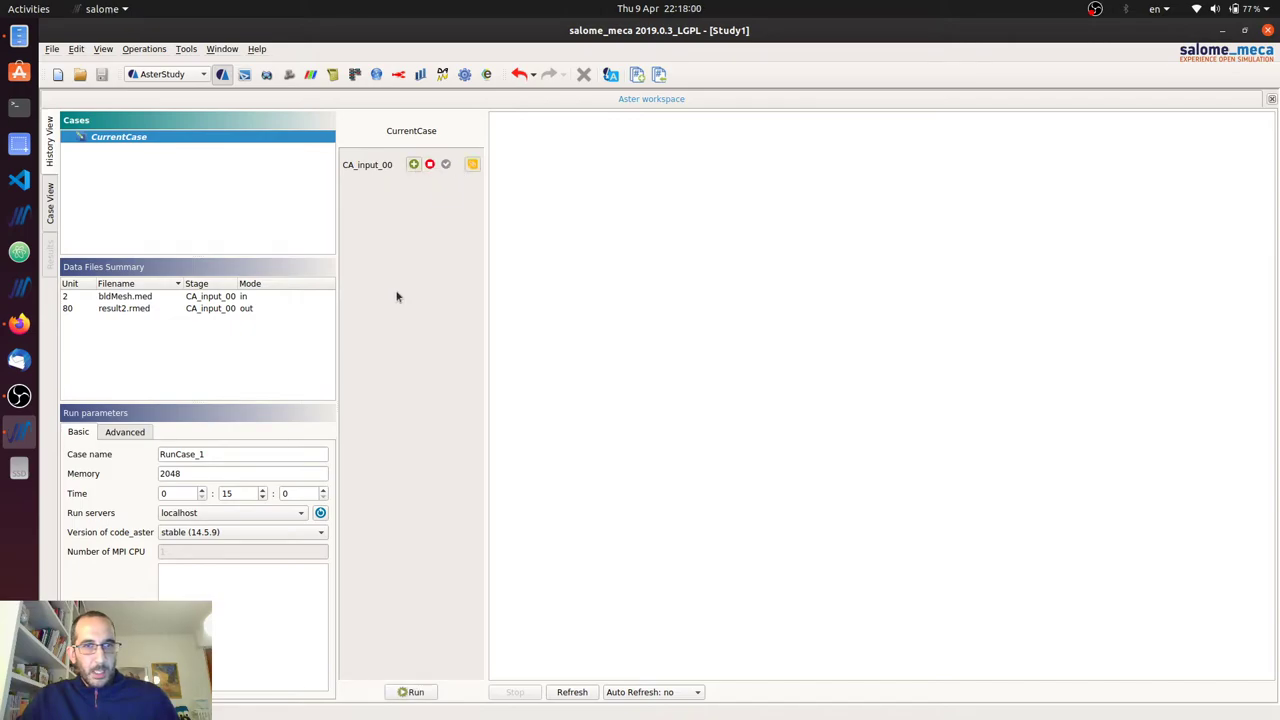
pyautogui.click(412, 691)
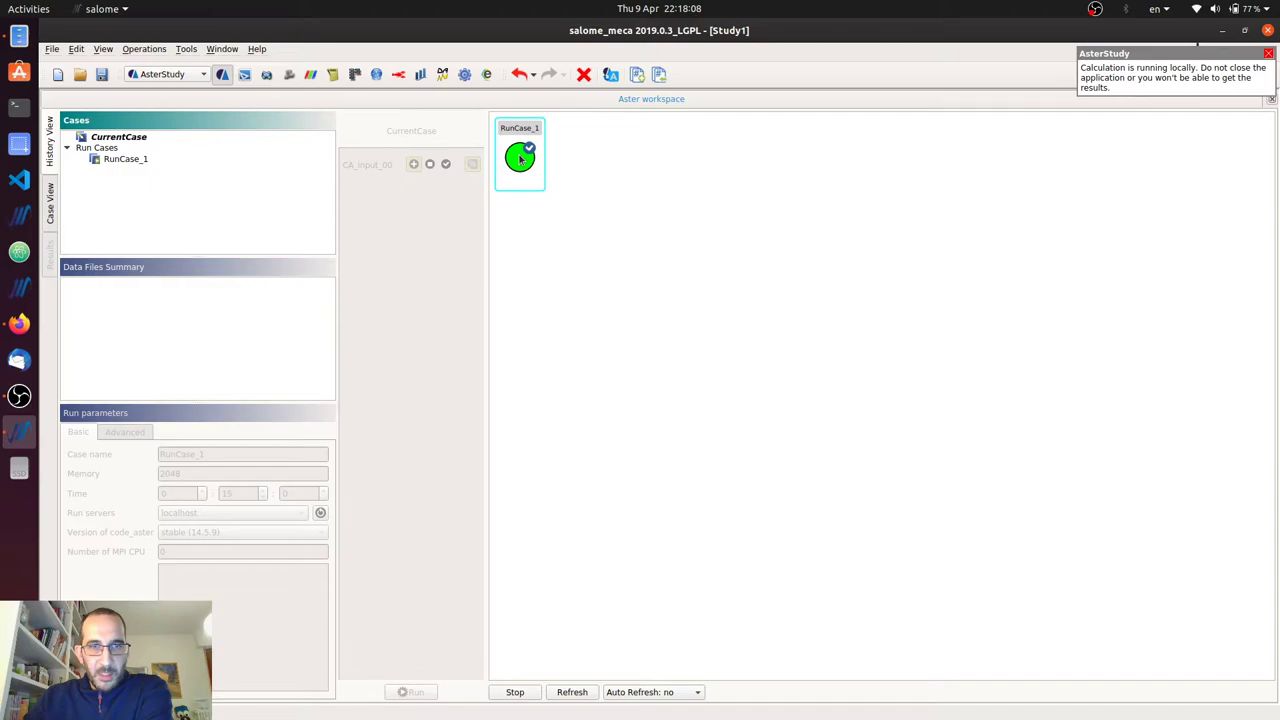
pyautogui.click(520, 160)
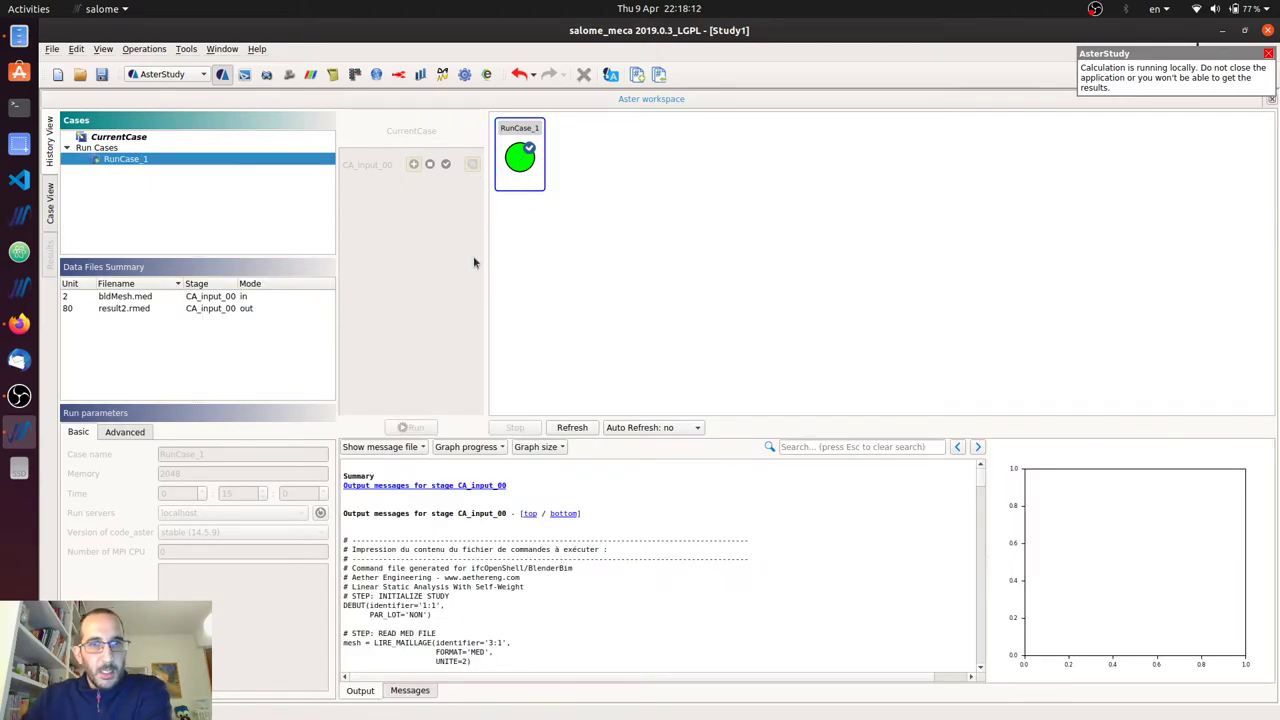
# - Switch to the ParaViS module and open result2.rmed from Desktop/ifc2ca-master/examples/portal_01
pyautogui.click(311, 76)
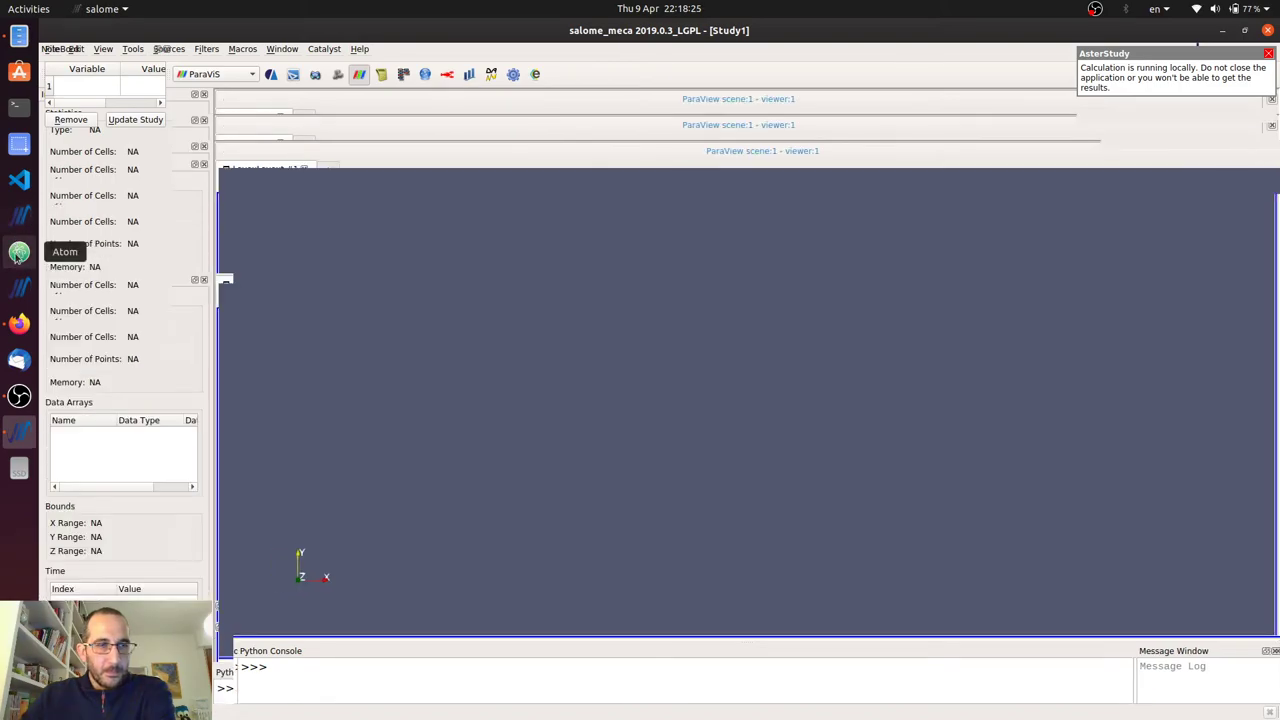
pyautogui.rightClick(103, 210)
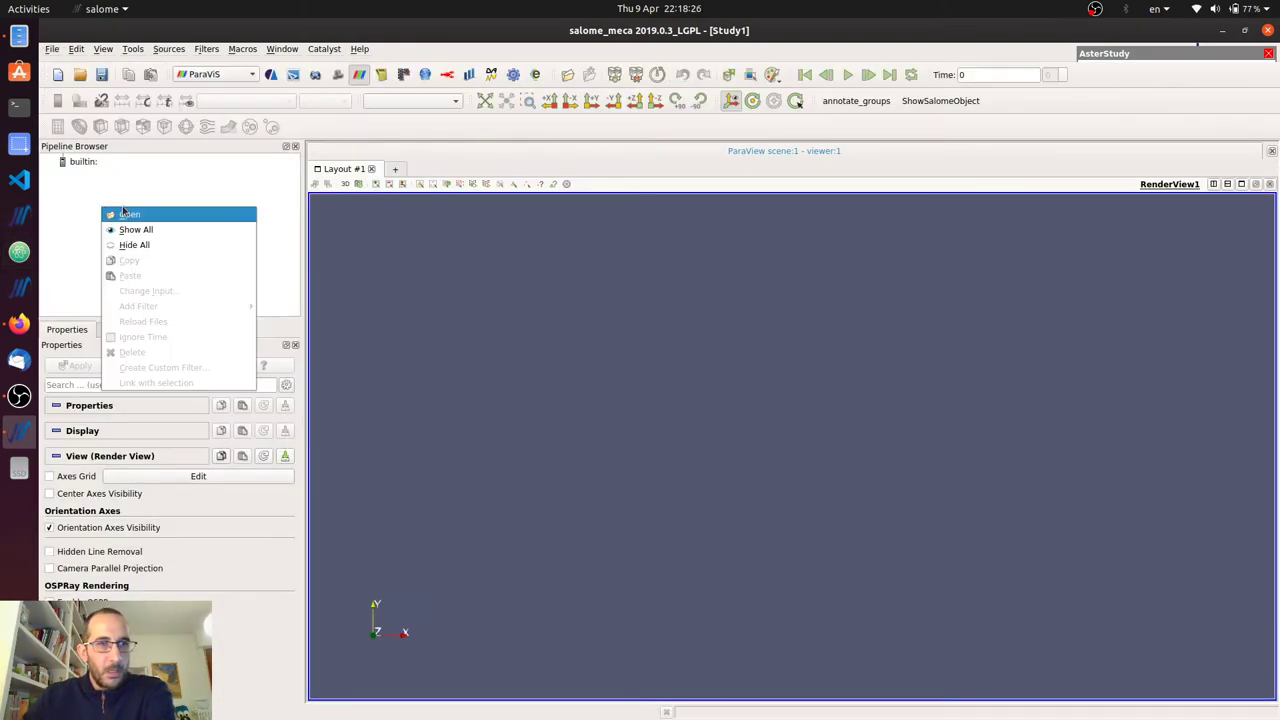
pyautogui.click(220, 214)
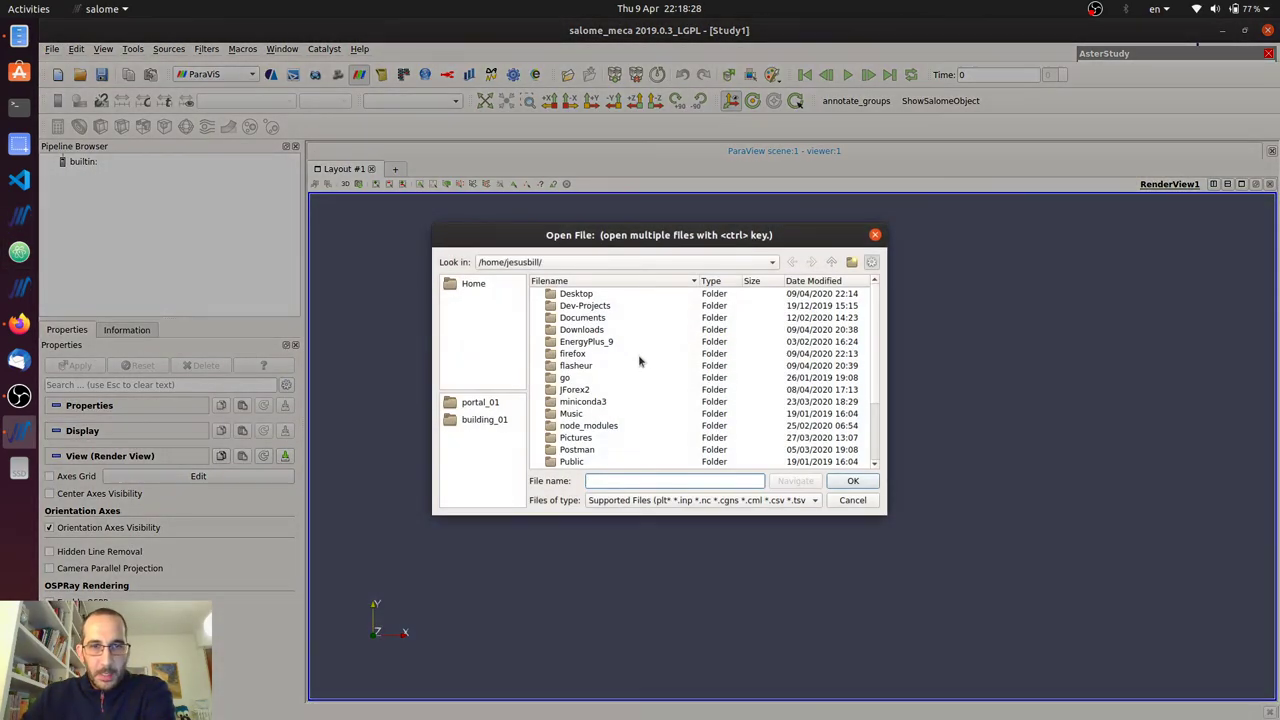
pyautogui.doubleClick(594, 296)
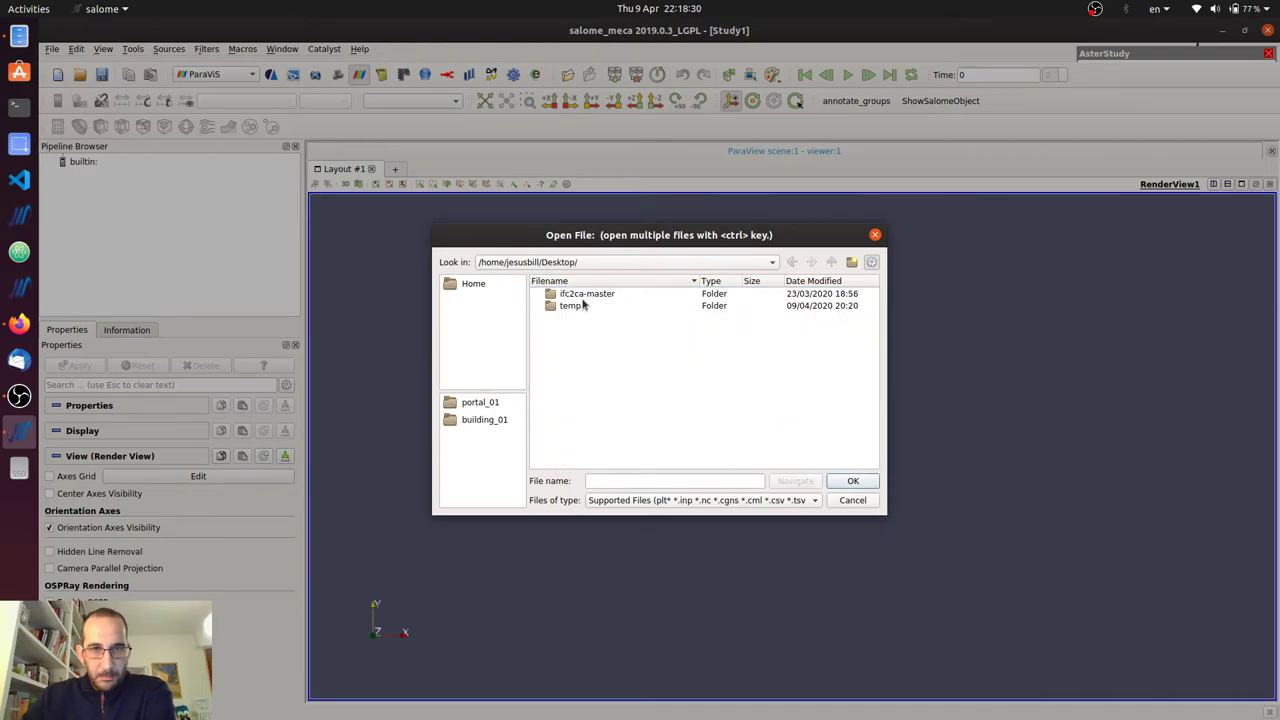
pyautogui.doubleClick(582, 296)
pyautogui.doubleClick(588, 296)
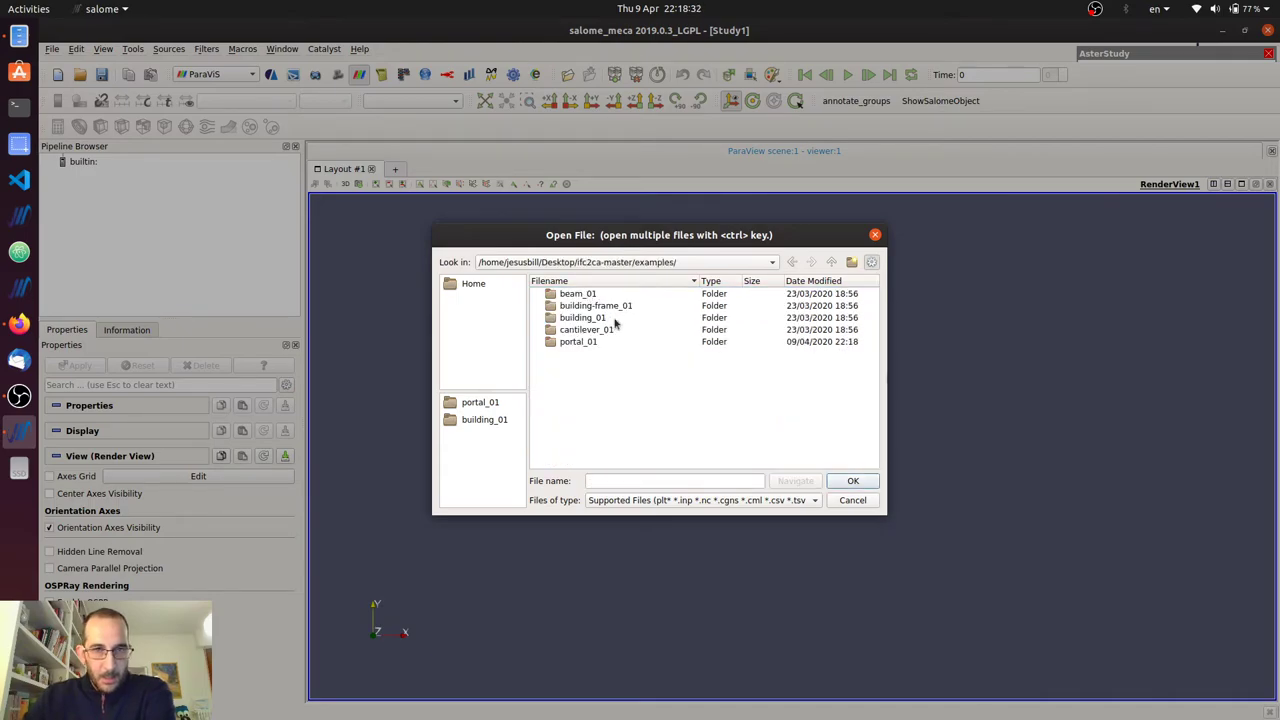
pyautogui.doubleClick(588, 343)
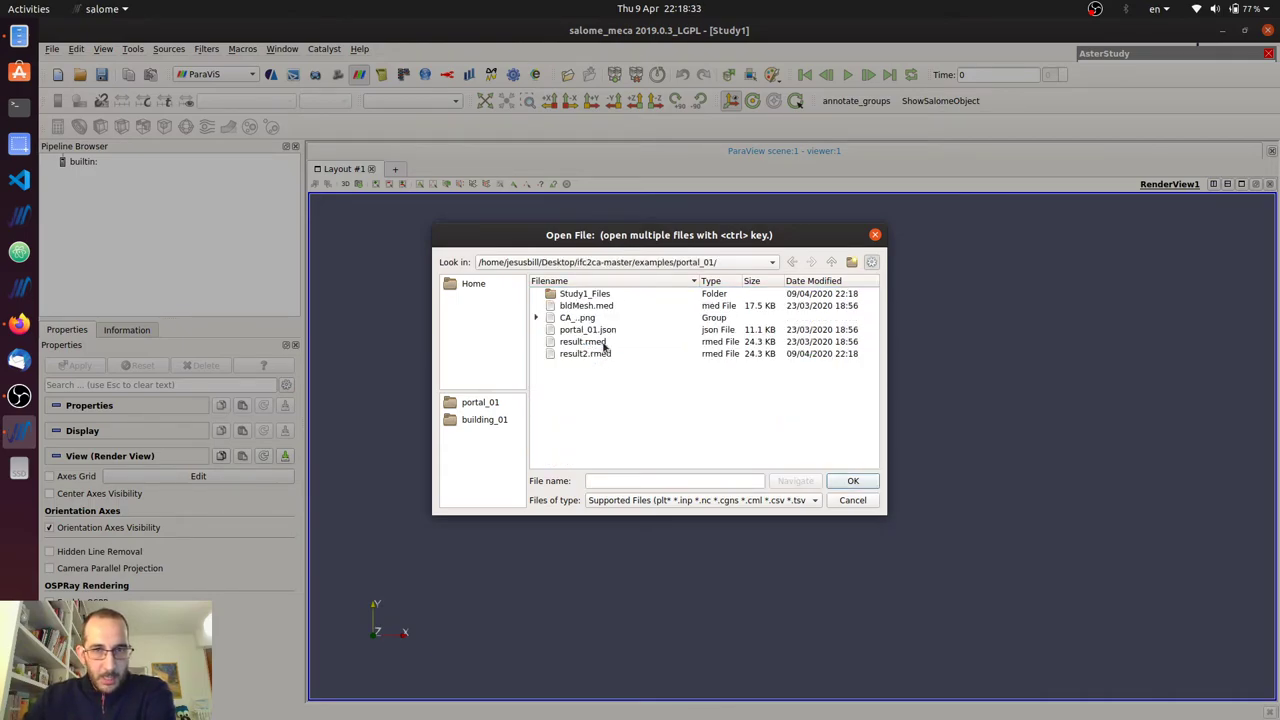
pyautogui.click(572, 355)
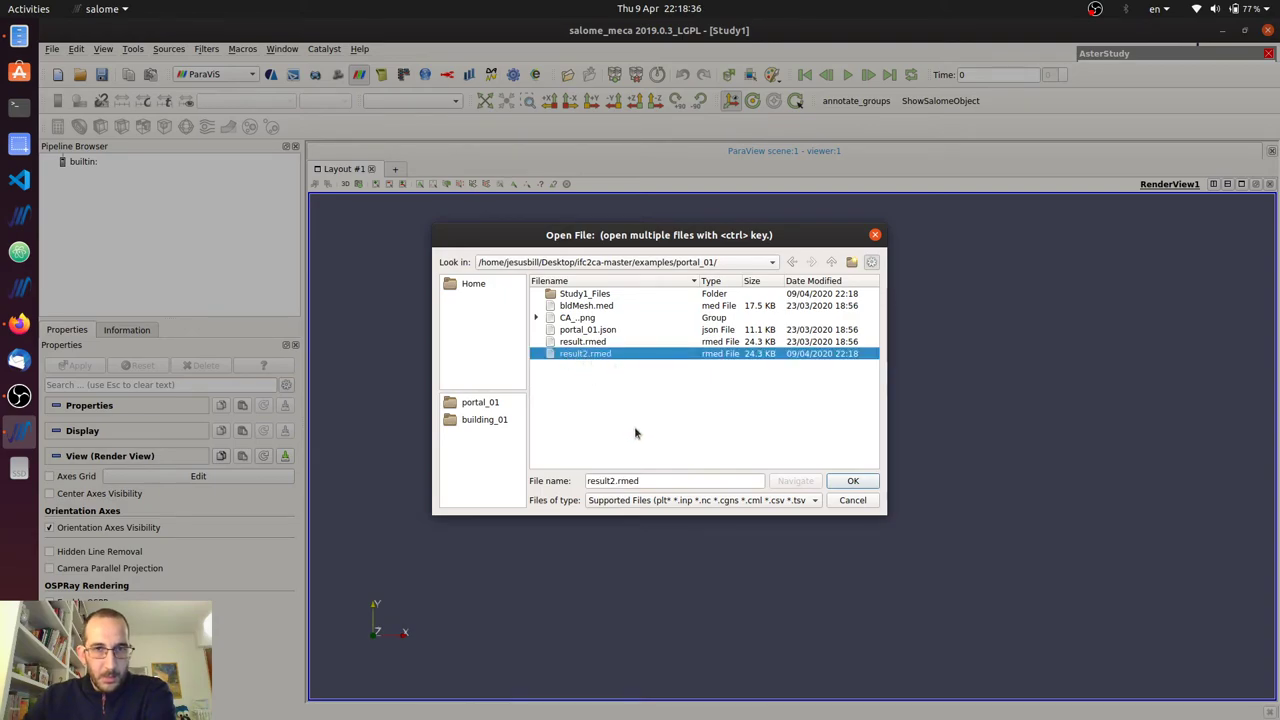
pyautogui.click(853, 481)
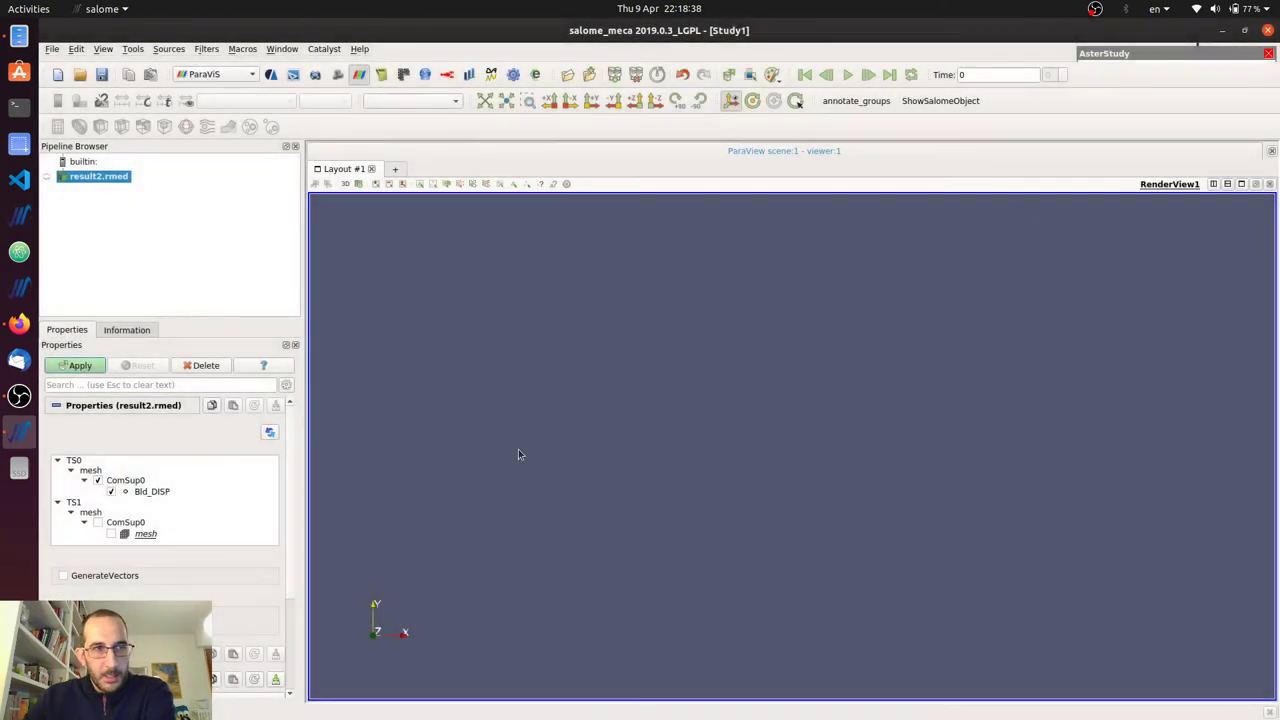
# - Enable GenerateVectors for result2.rmed and apply its properties to load the frame
pyautogui.scroll(-3, 280, 517)
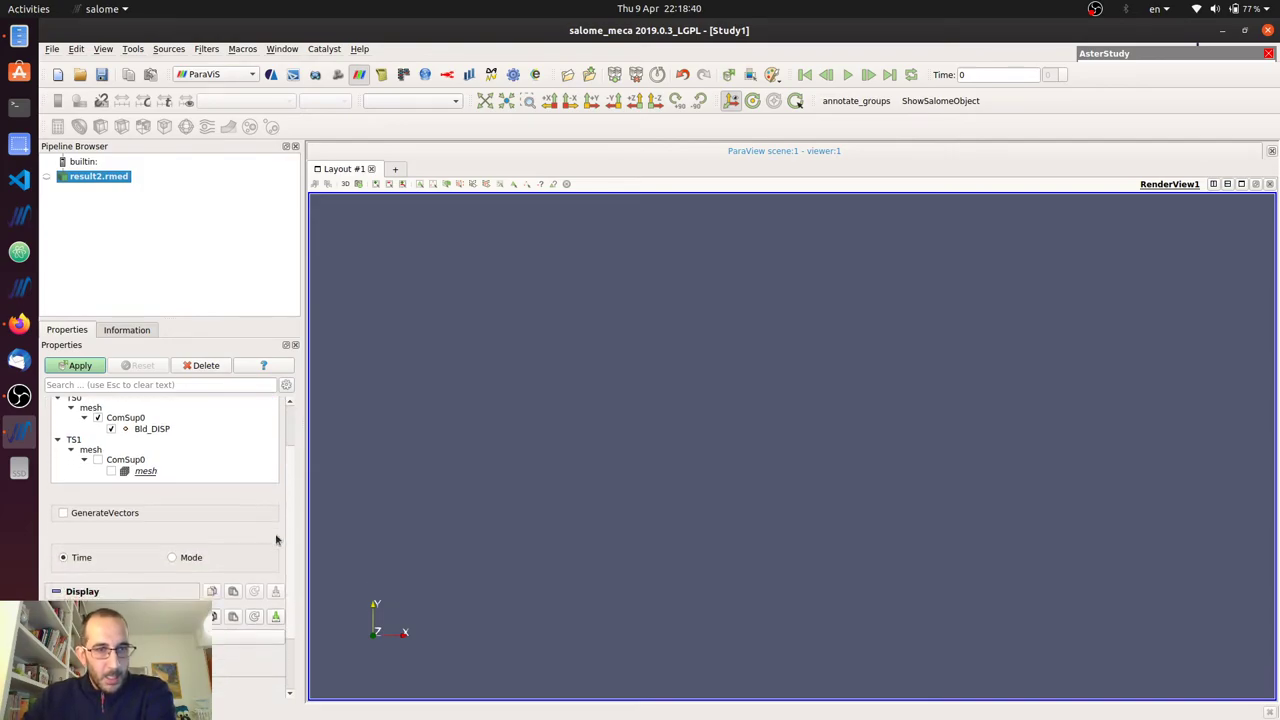
pyautogui.click(127, 514)
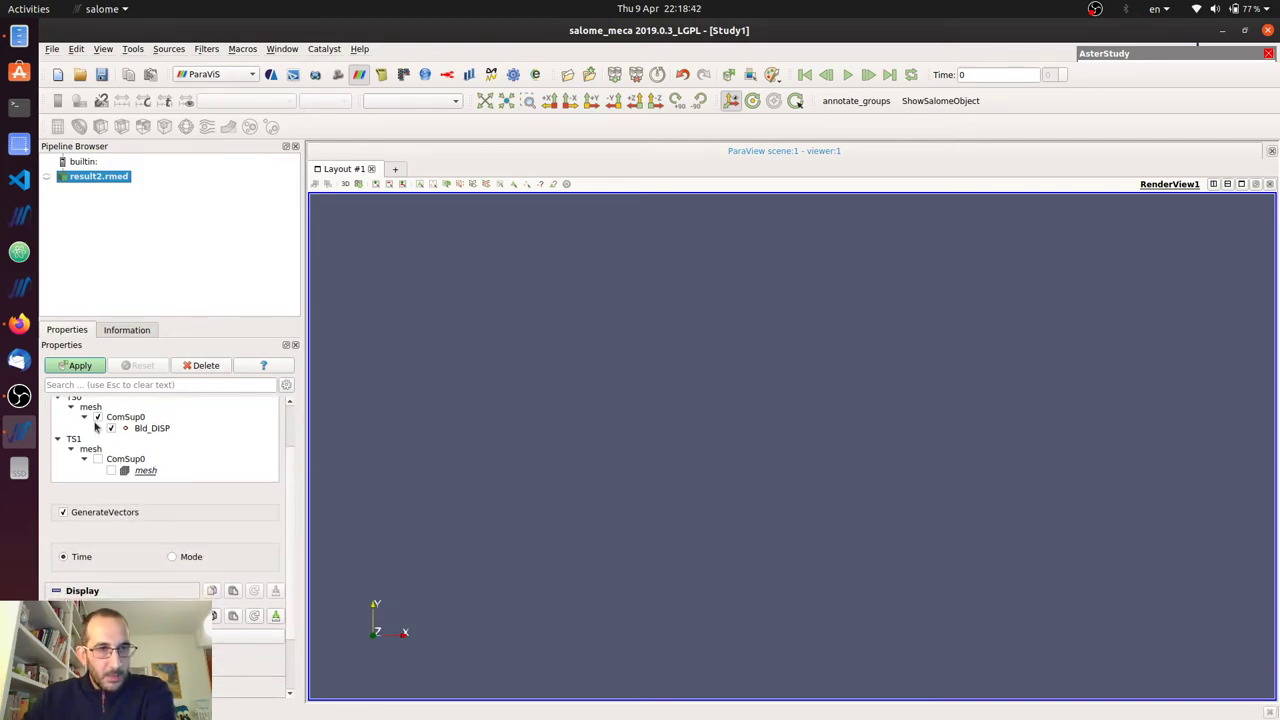
pyautogui.click(78, 366)
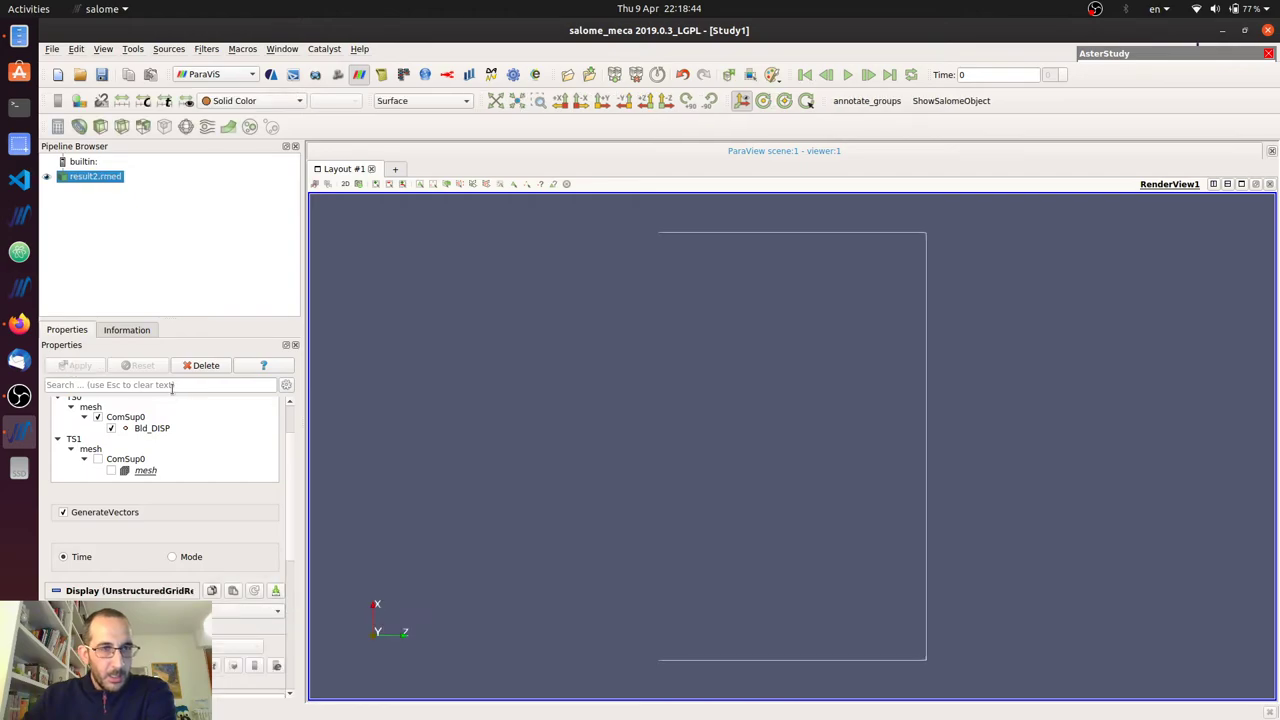
# - Show the frame in a 3D view along the +Y direction and colour it by Bld_DISP_Vector
pyautogui.click(345, 184)
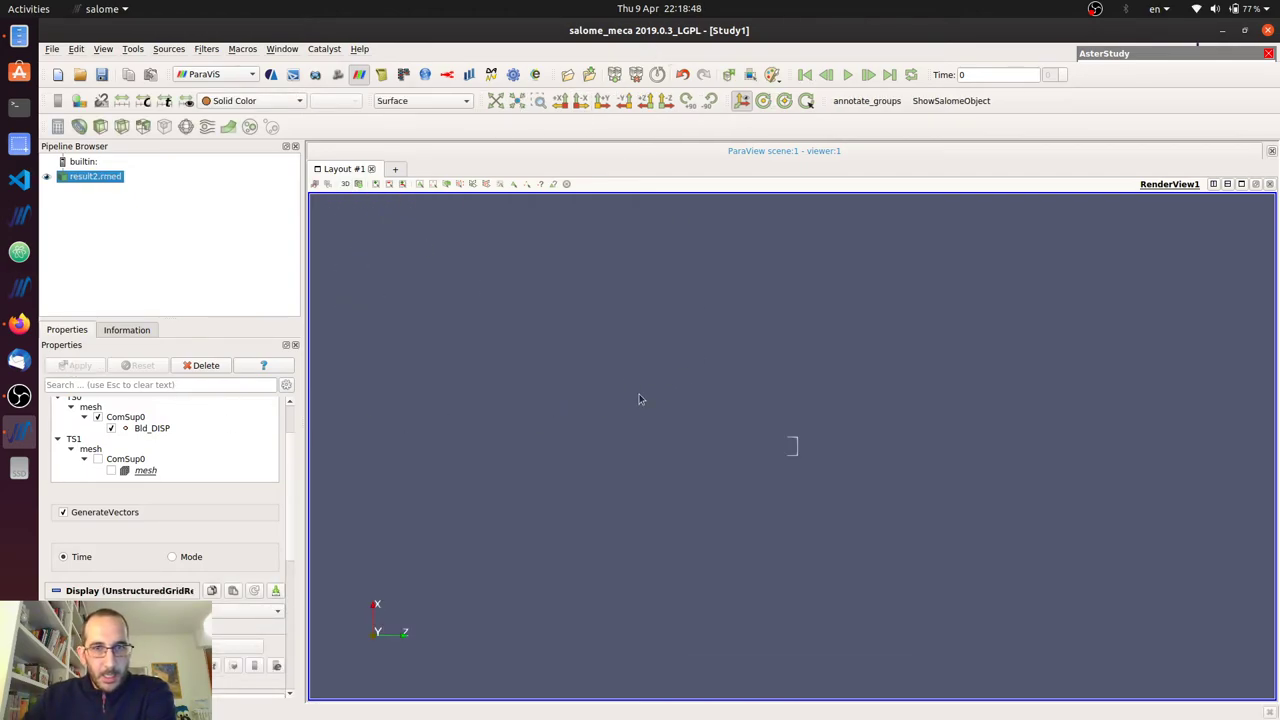
pyautogui.moveTo(772, 484); pyautogui.dragTo(612, 330)
pyautogui.click(602, 100)
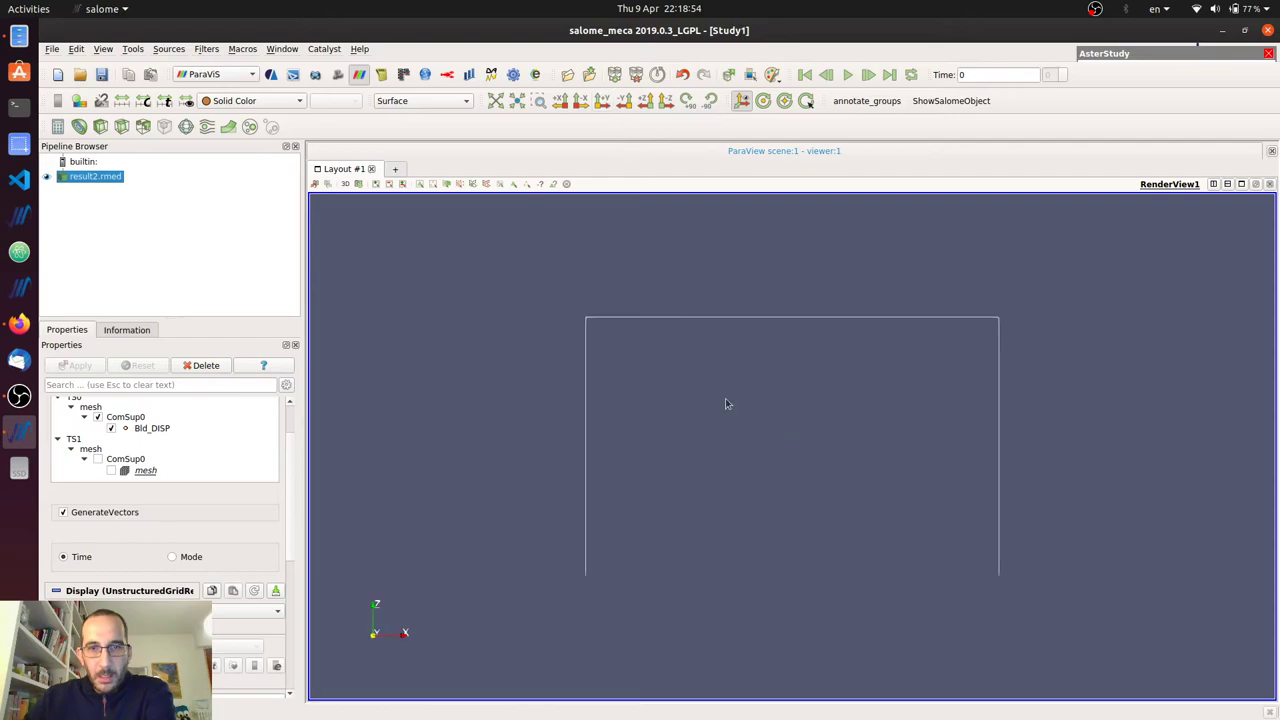
pyautogui.click(284, 102)
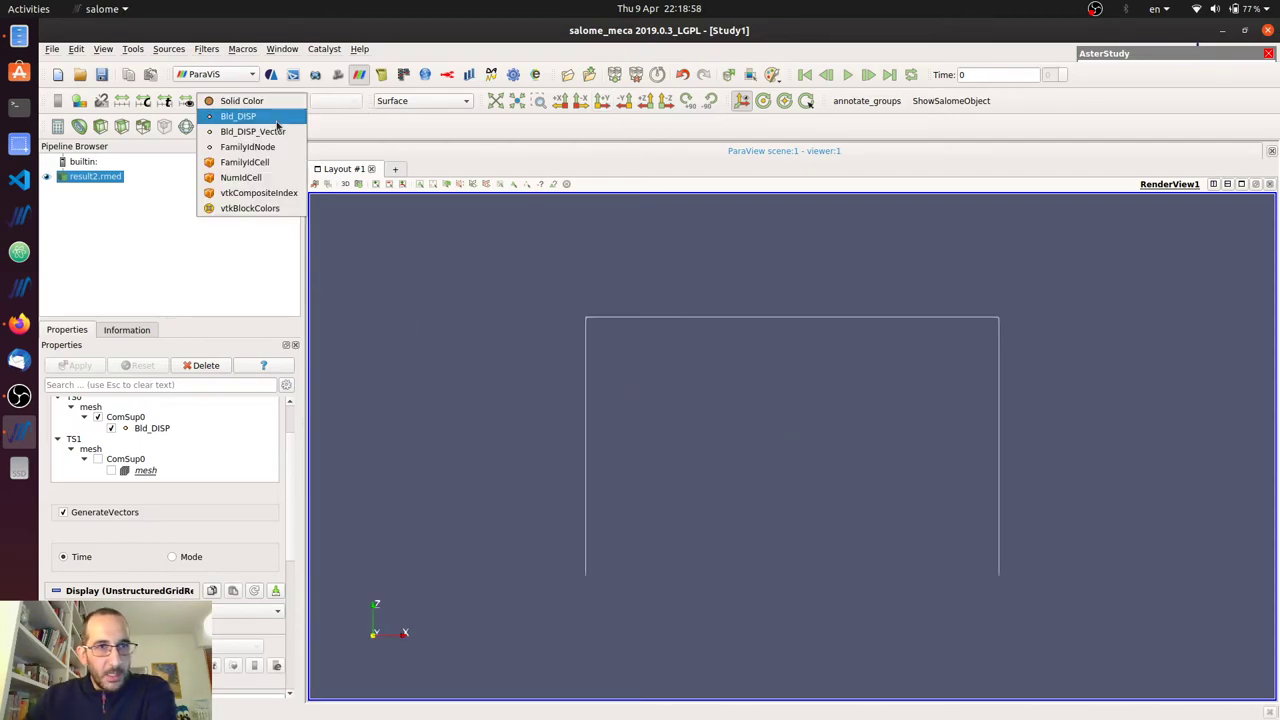
pyautogui.click(275, 136)
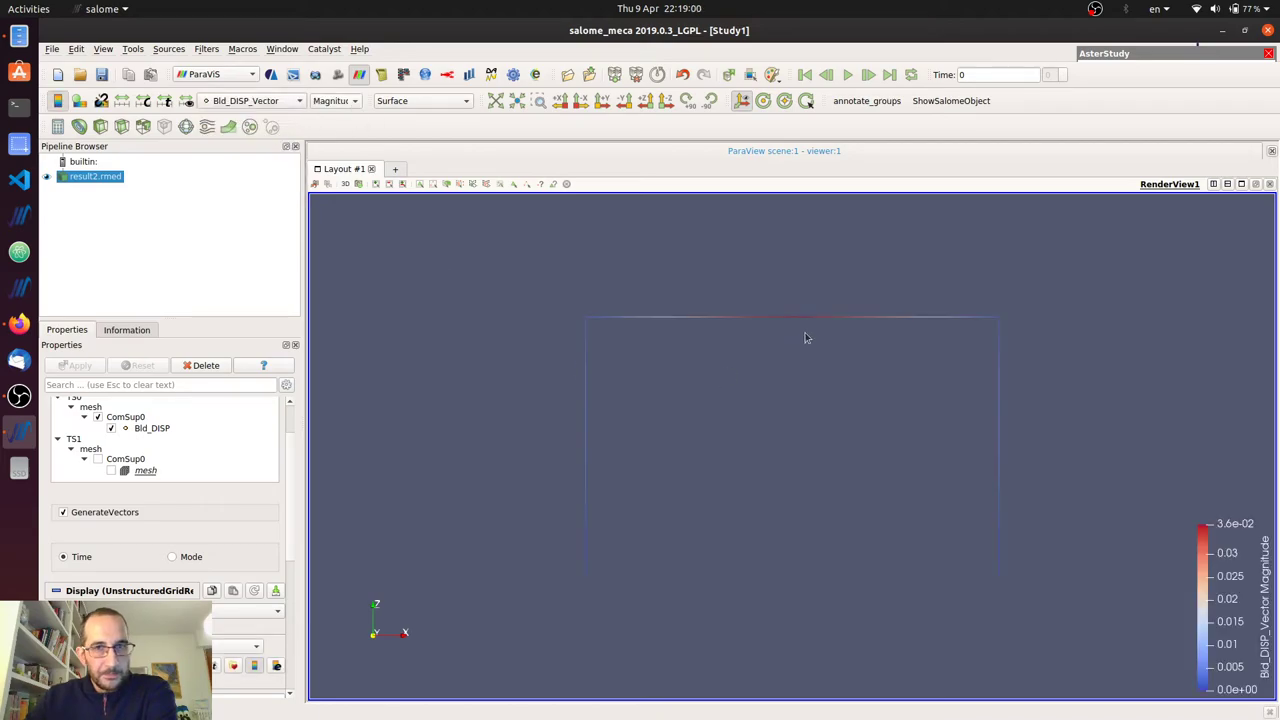
# - Apply a Warp By Vector filter to result2.rmed using Bld_DISP_Vector with a scale factor of 1066.04
pyautogui.scroll(2, 785, 345)
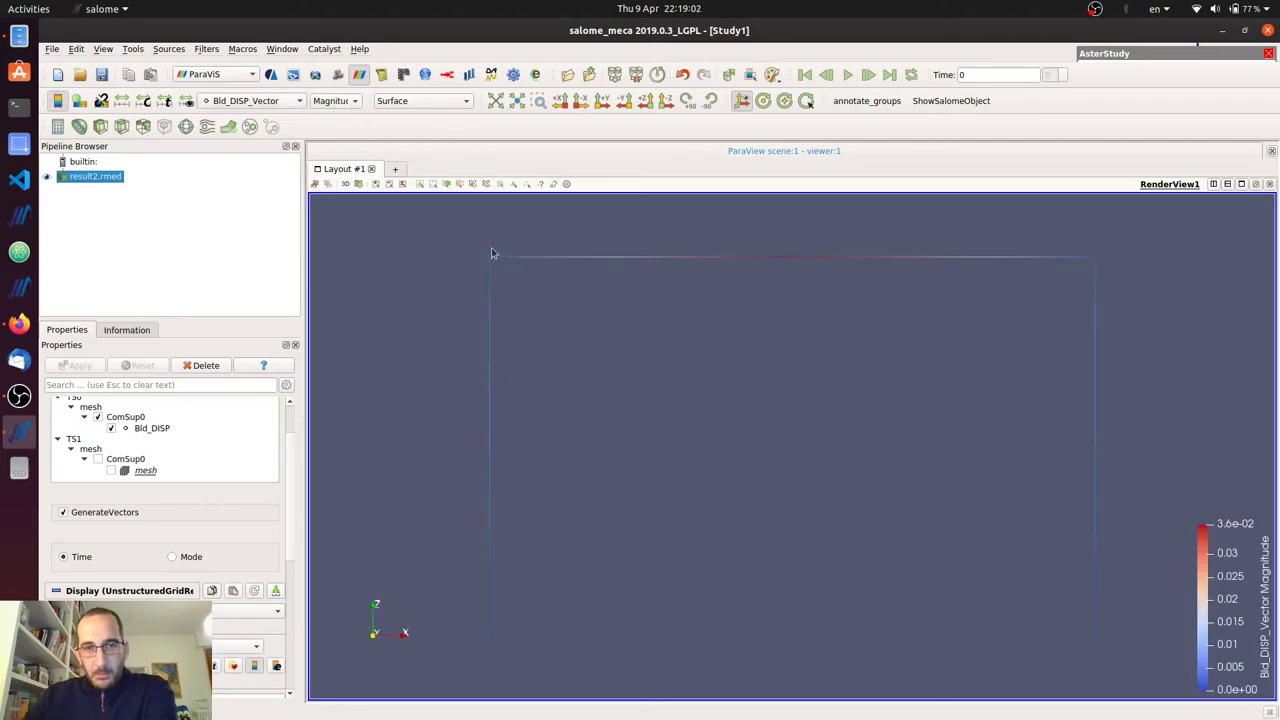
pyautogui.click(230, 128)
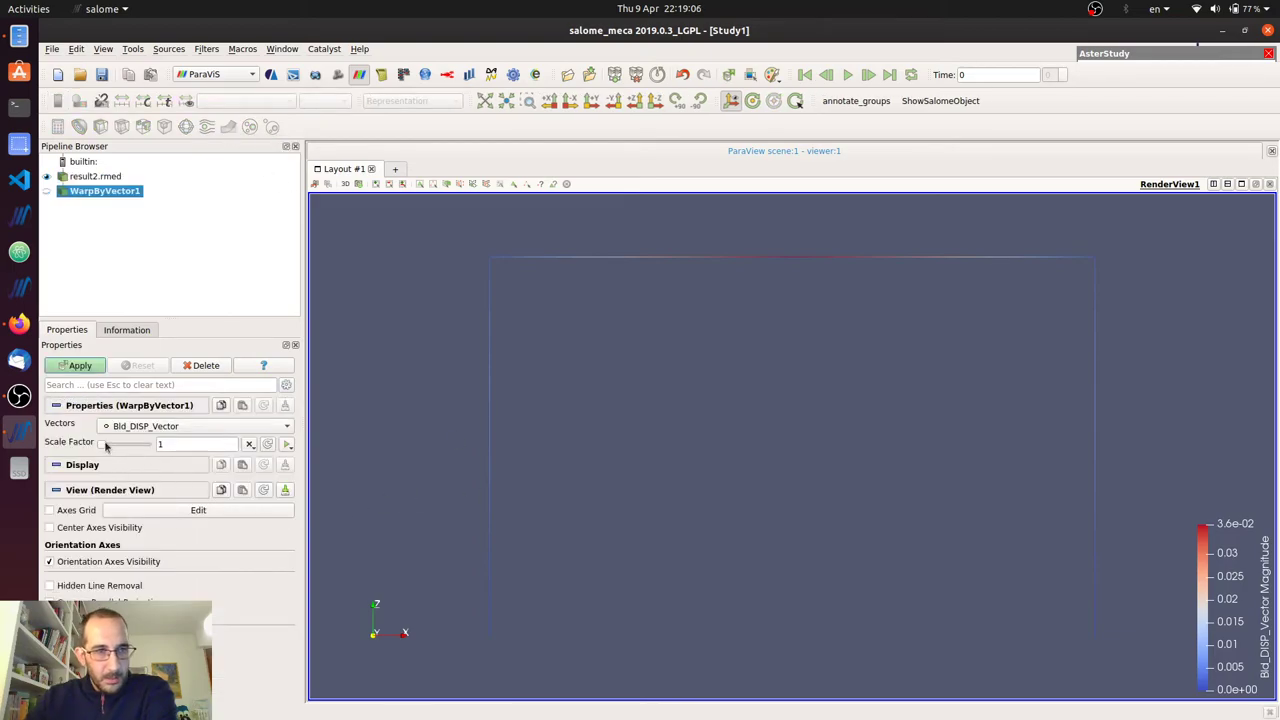
pyautogui.moveTo(102, 444); pyautogui.dragTo(126, 451)
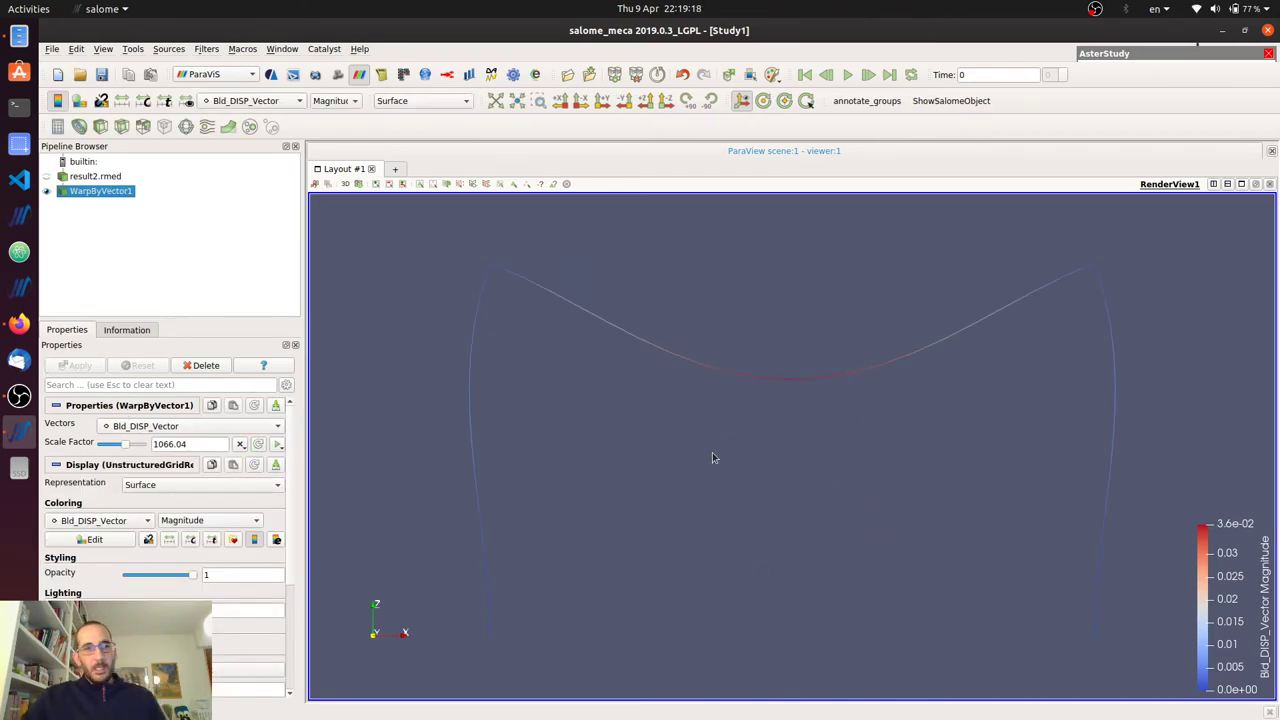
# - Represent the warped frame as Points with a point size of 20
pyautogui.click(409, 104)
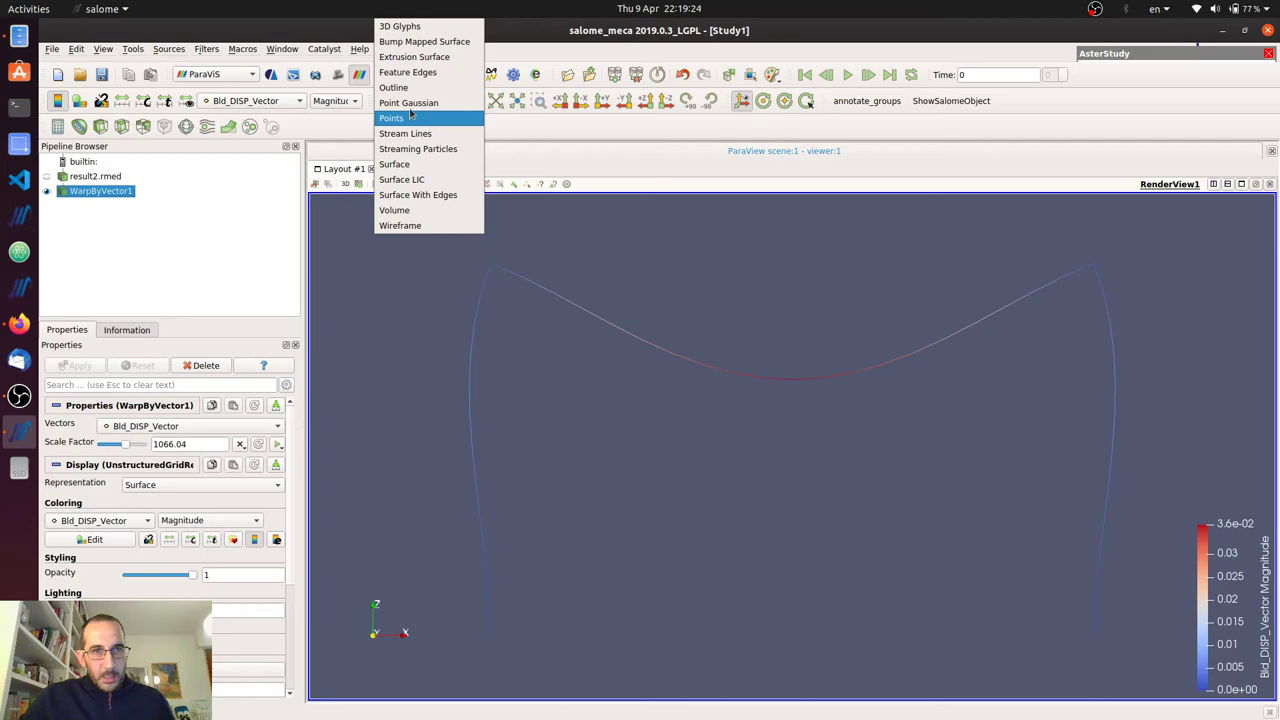
pyautogui.click(414, 121)
pyautogui.doubleClick(123, 592)
pyautogui.write('2')
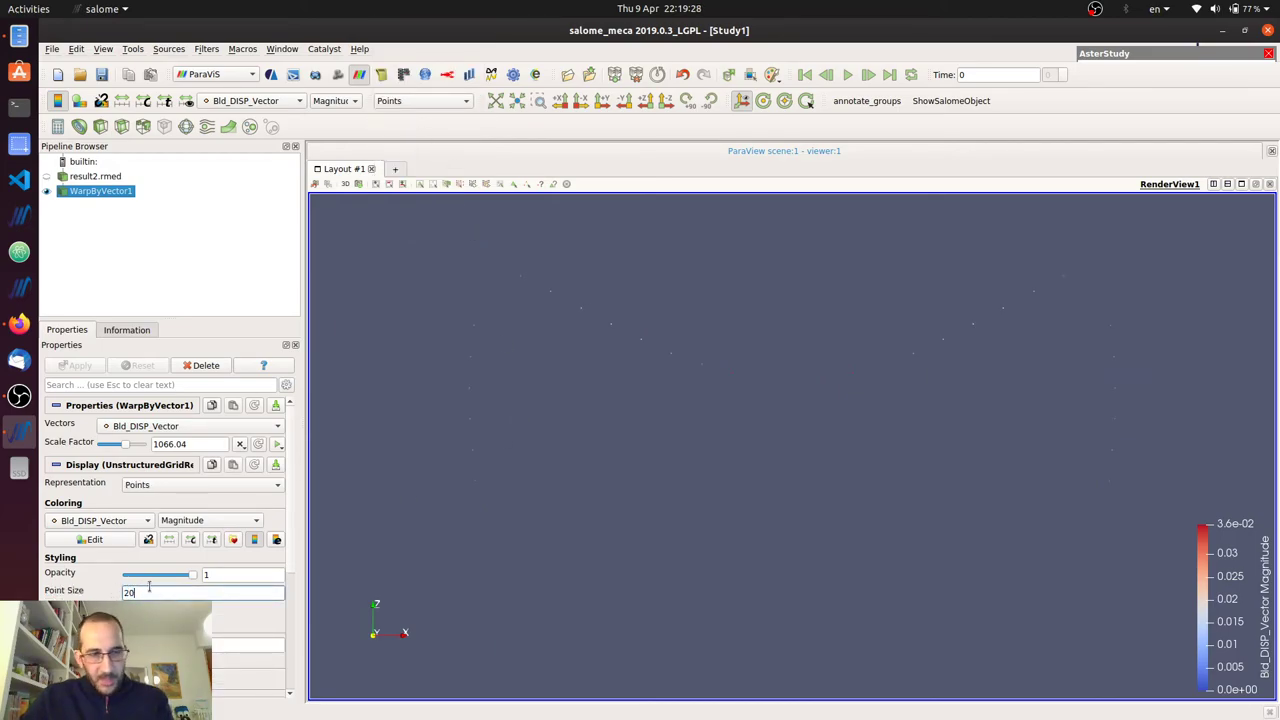
pyautogui.write('0')
pyautogui.press('Return')
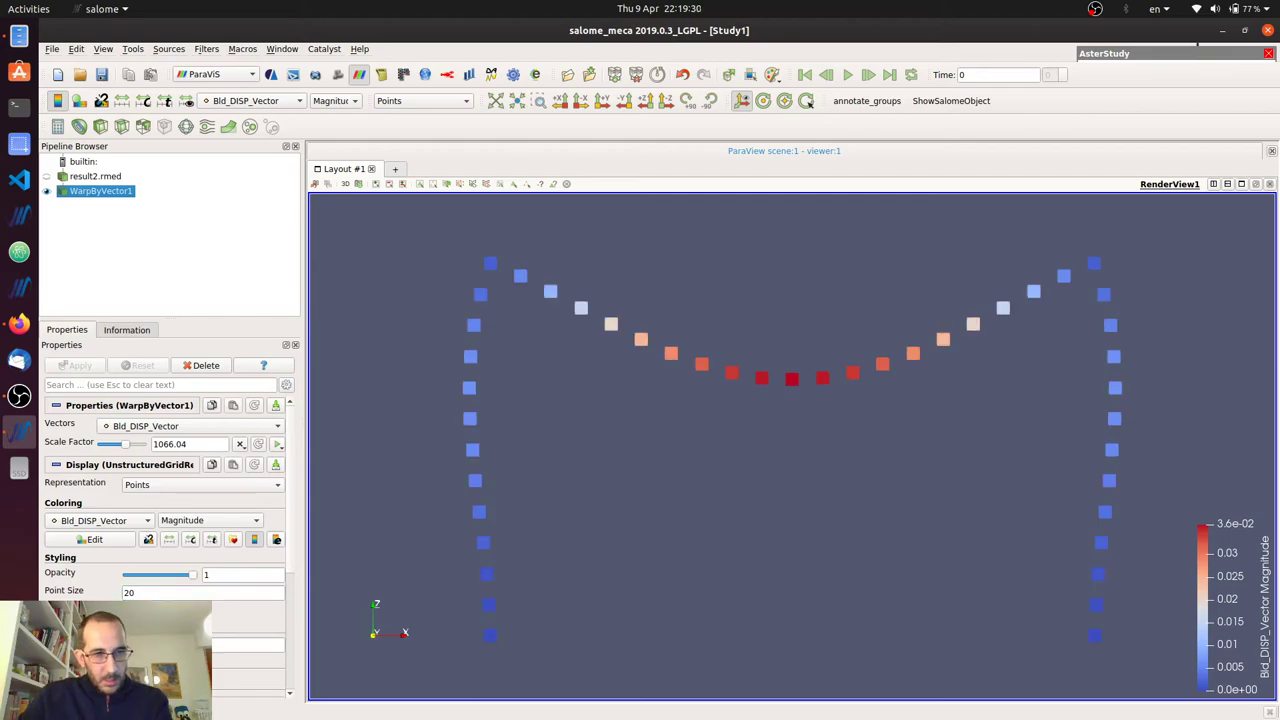